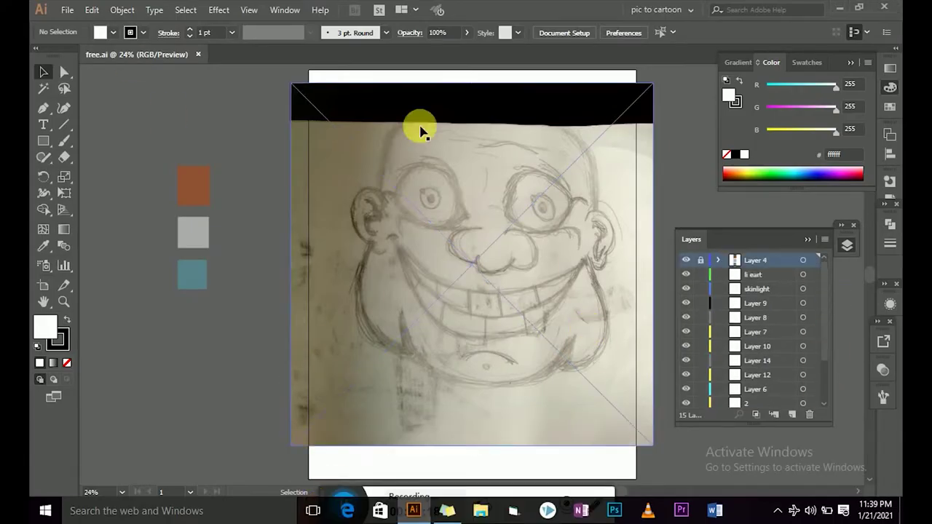
Step: Fade the sketch photo layer to 37% opacity and target the li eart layer
click(812, 175)
scroll(821, 342, down, 3)
click(802, 386)
click(518, 32)
drag(521, 49, 484, 51)
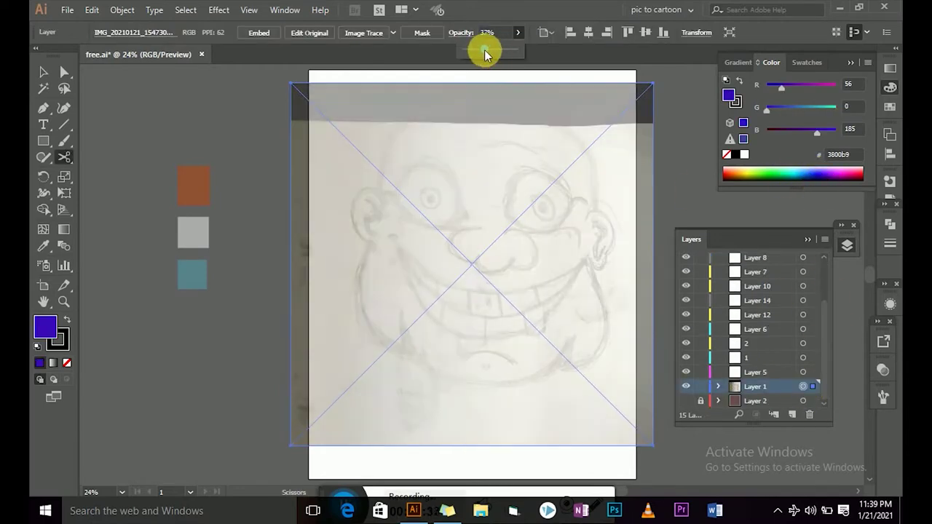
click(383, 32)
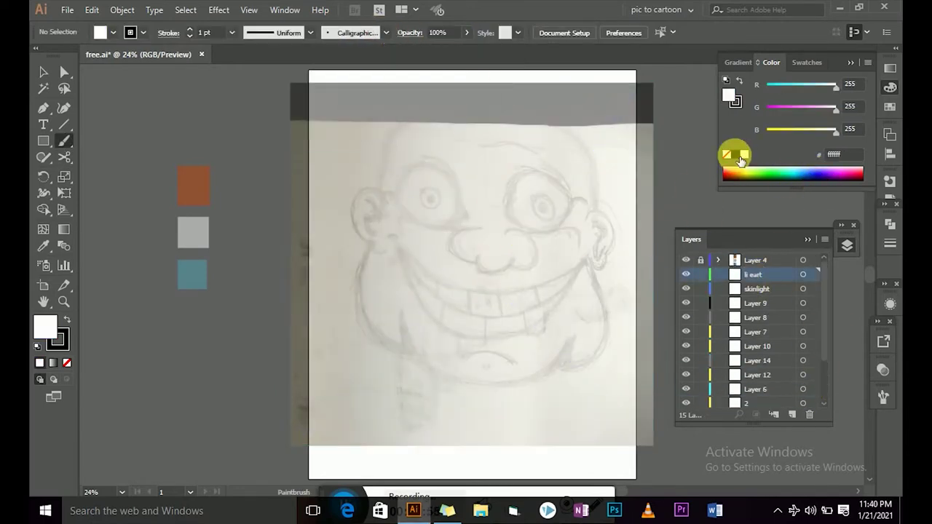
Step: Undo the trial head strokes and set the brush fill to none
drag(377, 198, 550, 102)
key(ctrl+z)
scroll(335, 234, up, 2)
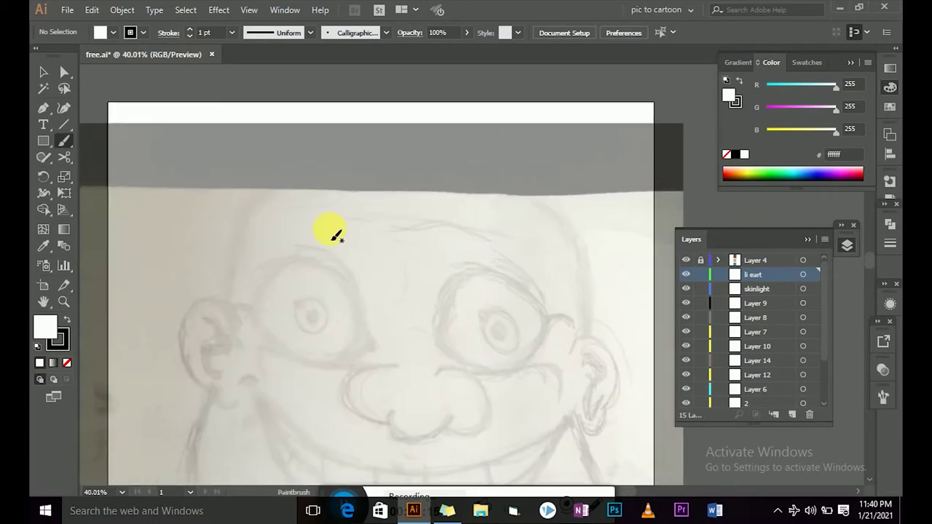
mouse_move(224, 312)
mouse_down()
mouse_move(349, 177)
mouse_move(582, 343)
mouse_up()
key(ctrl+z)
click(385, 32)
click(322, 58)
Step: Outline the top of the head from ear to ear and the left ear
drag(394, 198, 517, 176)
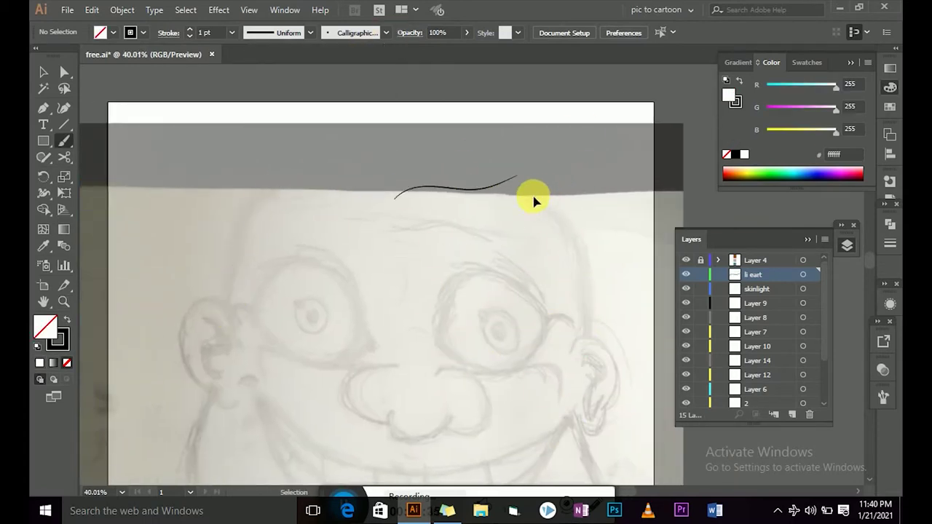
mouse_move(227, 313)
mouse_down()
mouse_move(426, 163)
mouse_move(582, 349)
mouse_up()
scroll(342, 370, up, 3)
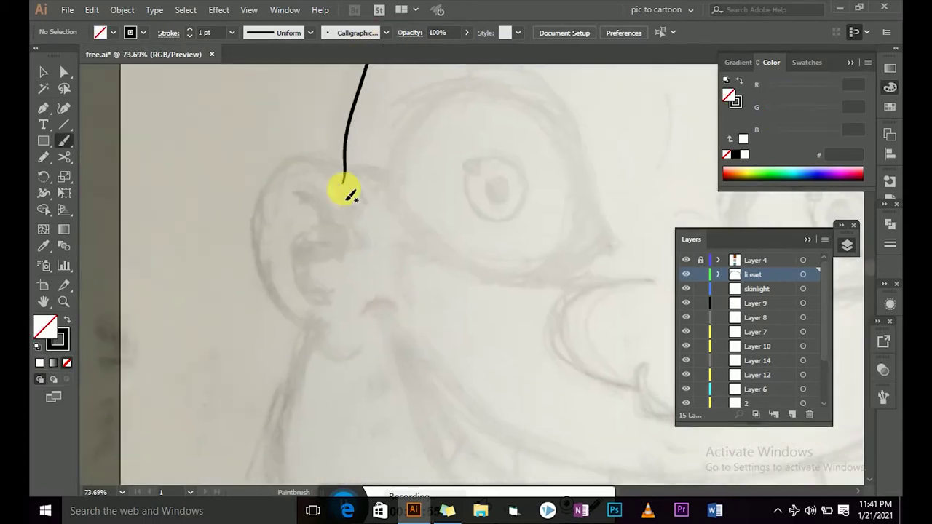
mouse_move(348, 196)
mouse_down()
mouse_move(260, 187)
mouse_move(313, 332)
mouse_move(342, 344)
mouse_up()
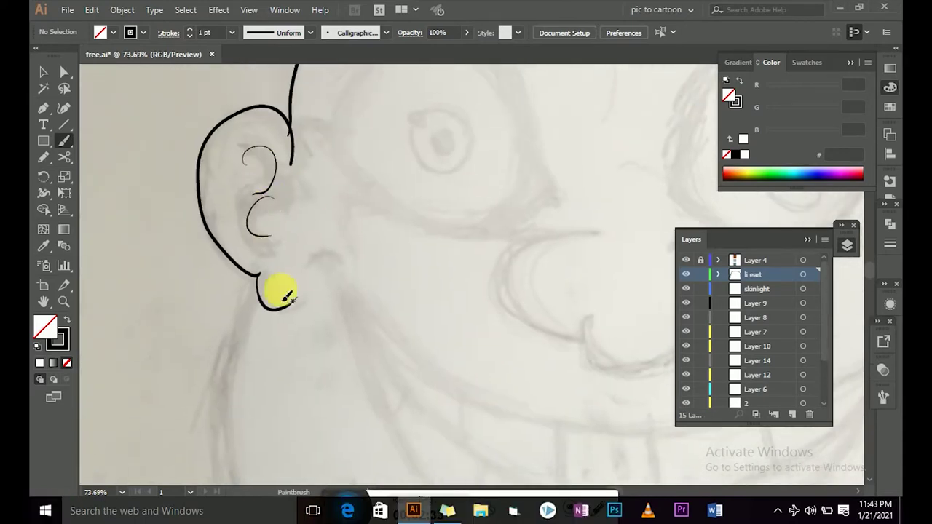
scroll(286, 295, down, 5)
scroll(366, 193, right, 3)
scroll(391, 306, left, 3)
Step: Draw the jaw line, the chin curve and the right side of the head
drag(276, 100, 434, 398)
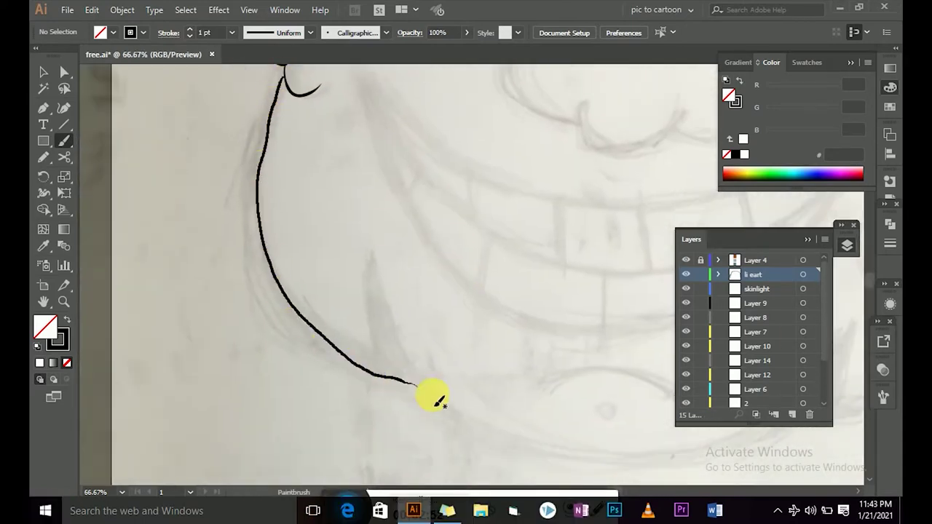
key(ctrl+minus)
drag(218, 266, 447, 364)
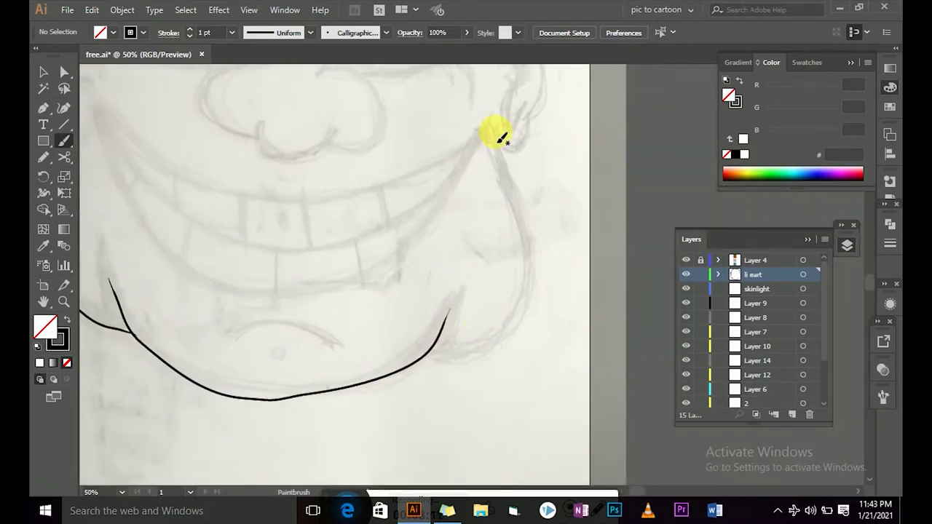
scroll(502, 138, up, 2)
drag(604, 114, 624, 281)
scroll(482, 391, up, 3)
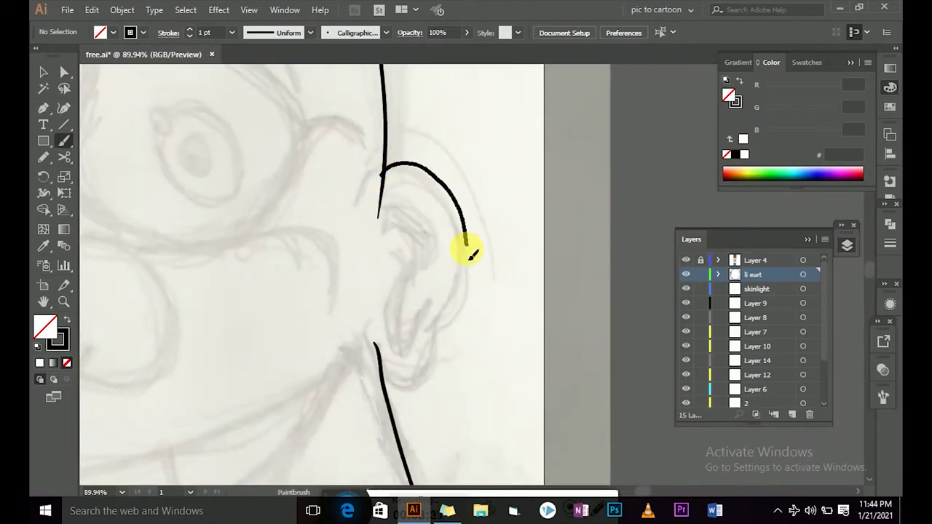
scroll(435, 386, down, 4)
scroll(541, 281, up, 3)
scroll(378, 322, down, 2)
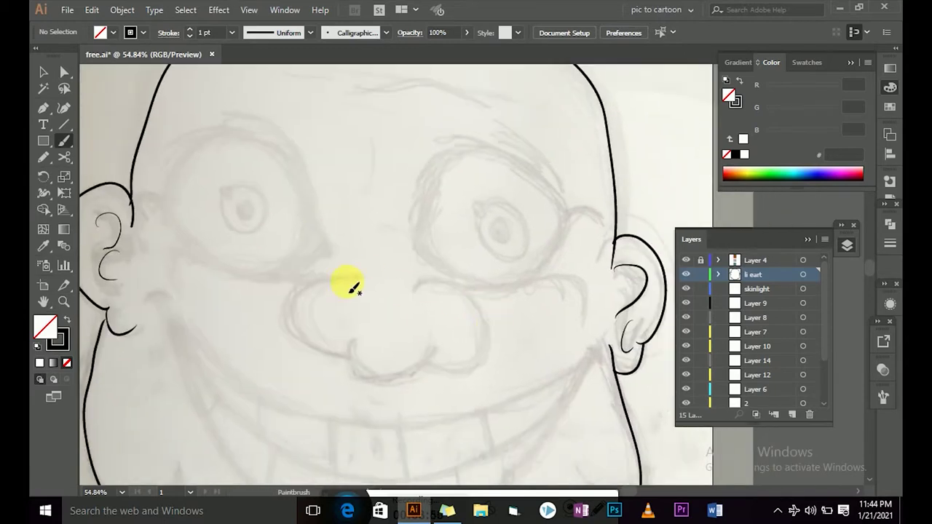
scroll(328, 269, down, 3)
Step: Draw the grin: a smile line across both cheeks plus upper and lower lips
drag(139, 199, 152, 227)
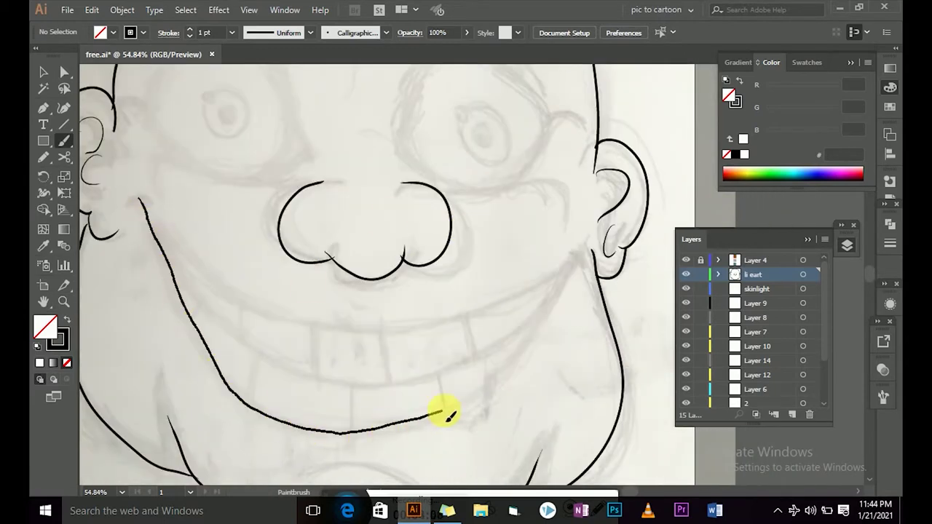
drag(448, 417, 582, 249)
drag(428, 331, 582, 249)
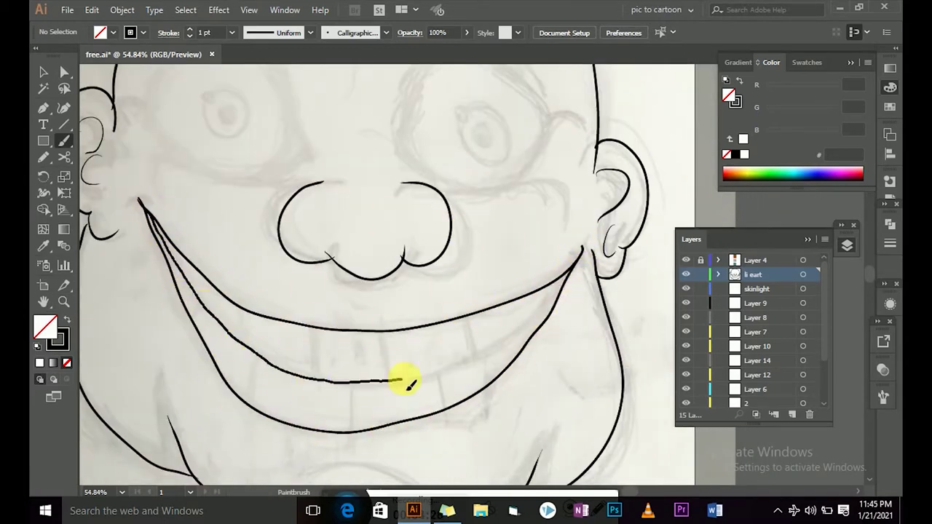
drag(409, 385, 514, 344)
Step: Draw three tooth divider lines inside the grin
scroll(209, 295, up, 3)
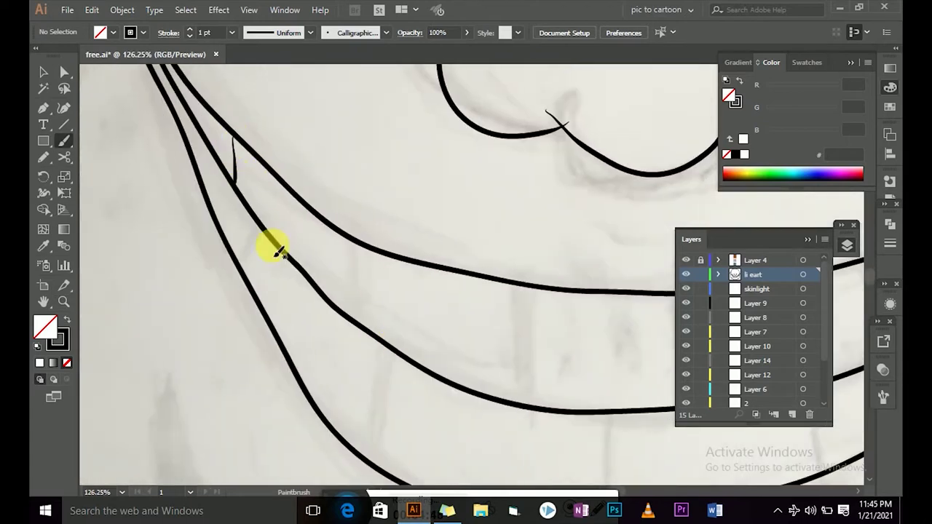
scroll(375, 291, right, 5)
drag(411, 153, 414, 258)
drag(529, 243, 516, 327)
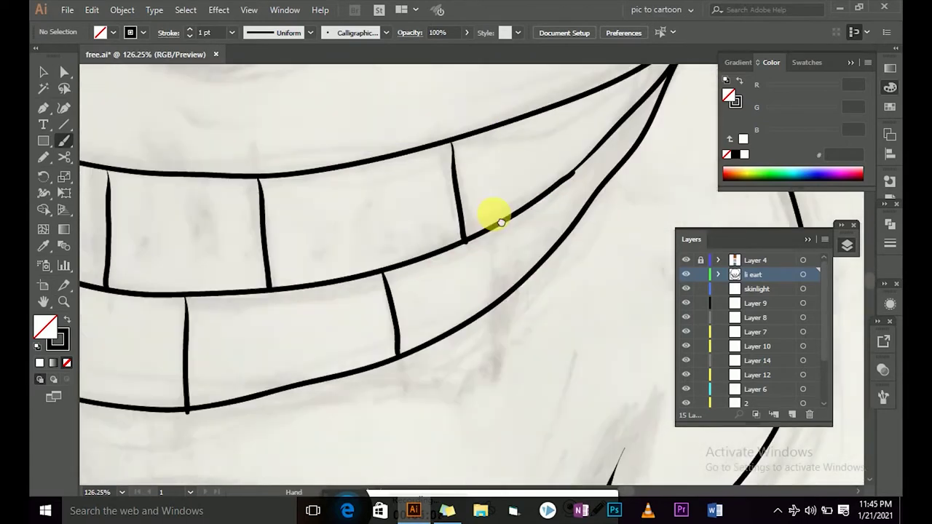
scroll(493, 214, right, 5)
drag(458, 178, 469, 218)
scroll(469, 218, down, 5)
scroll(499, 259, up, 3)
Step: Draw the cheek curves under the left eye and beside the nose
drag(279, 275, 557, 389)
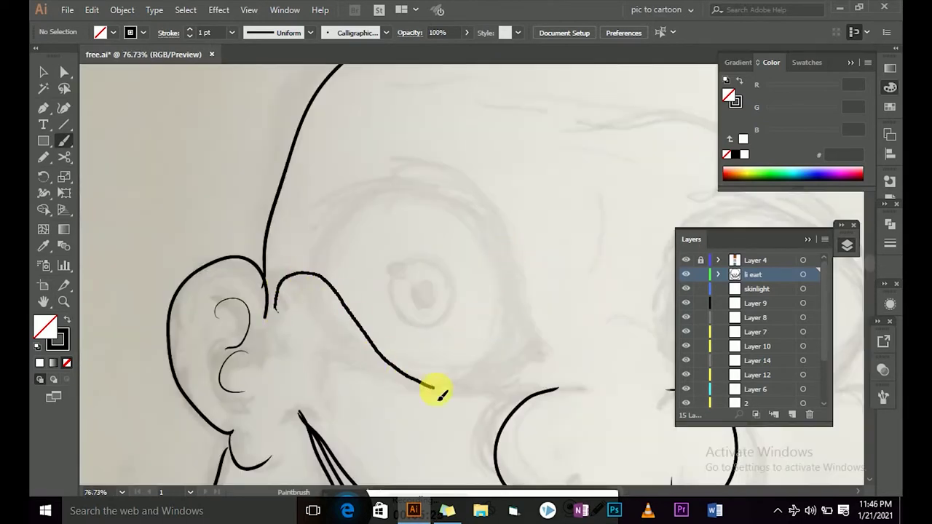
scroll(332, 404, down, 3)
scroll(332, 403, right, 5)
drag(541, 327, 536, 232)
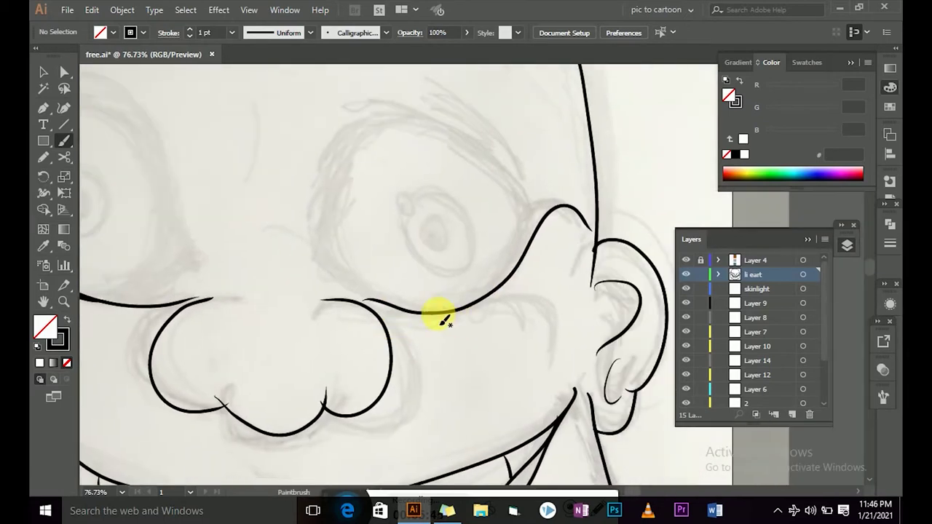
scroll(441, 316, left, 2)
scroll(529, 307, down, 1)
scroll(472, 347, up, 4)
scroll(472, 347, right, 2)
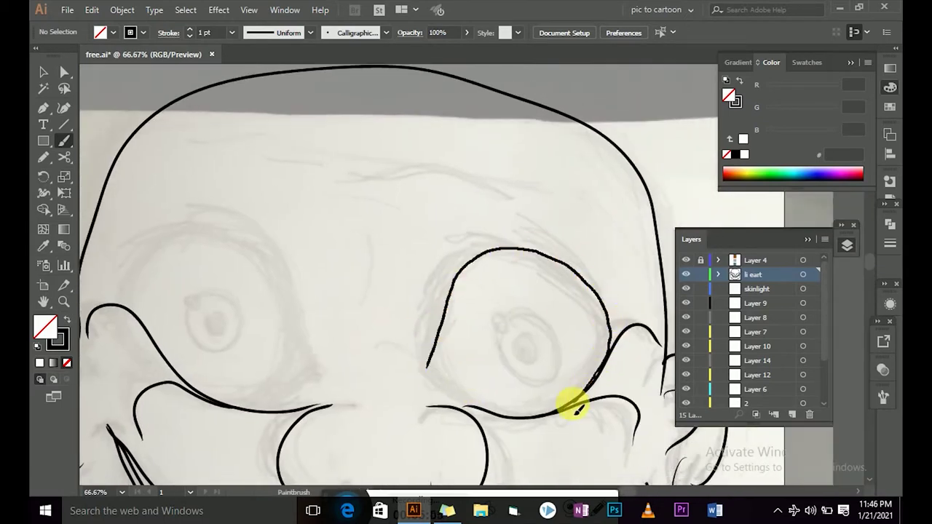
scroll(432, 364, left, 2)
Step: Outline the left eye and draw its pupil
mouse_move(219, 315)
mouse_down()
mouse_move(333, 240)
mouse_move(327, 416)
mouse_up()
scroll(327, 416, right, 4)
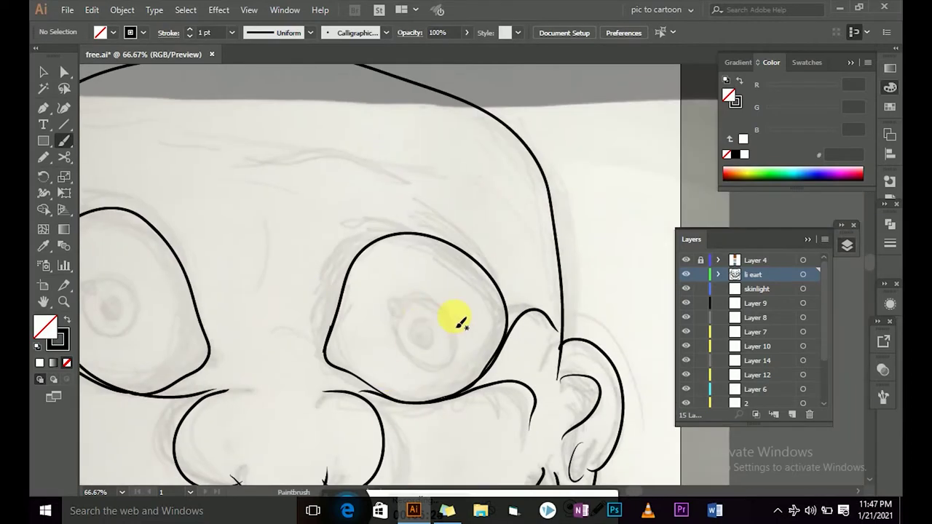
scroll(416, 301, left, 4)
drag(377, 320, 331, 330)
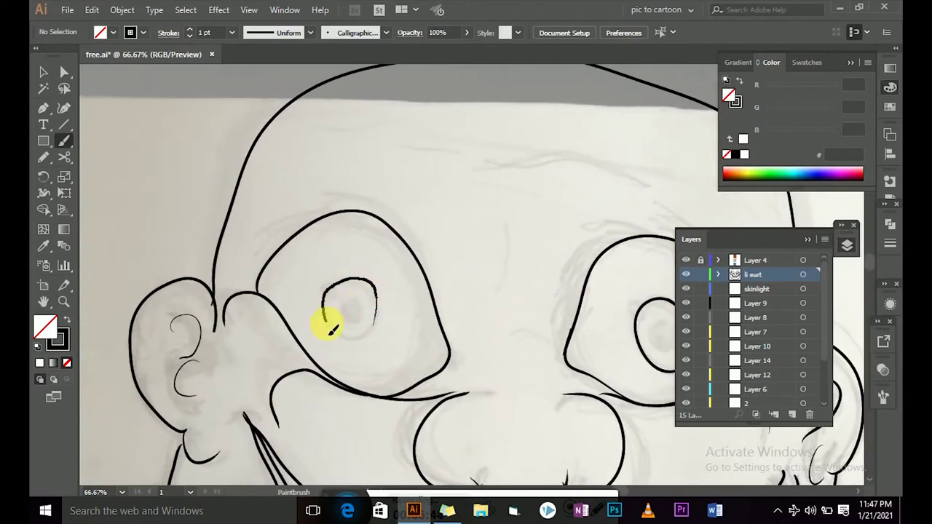
scroll(458, 337, right, 3)
scroll(478, 240, down, 4)
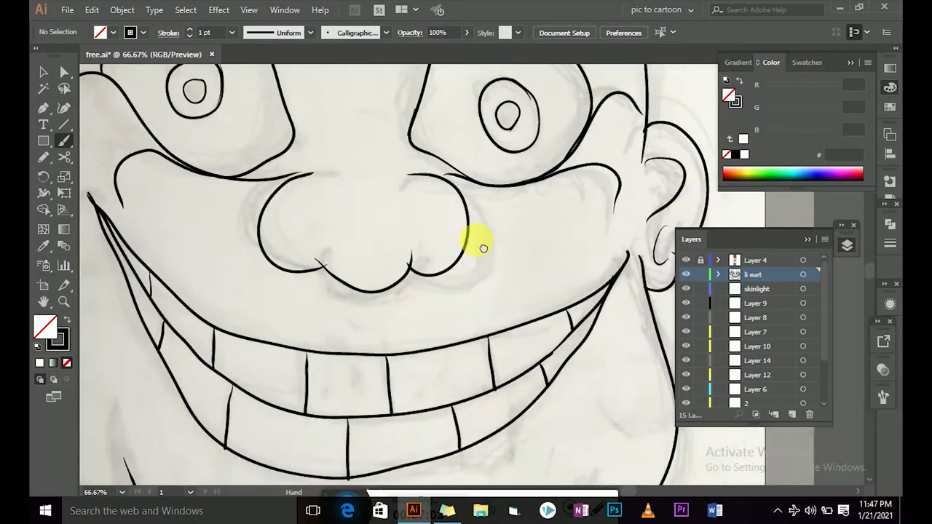
scroll(593, 233, down, 3)
Step: Fit the artboard and pan around the eyes to check the whole face
key(ctrl+0)
scroll(395, 249, up, 3)
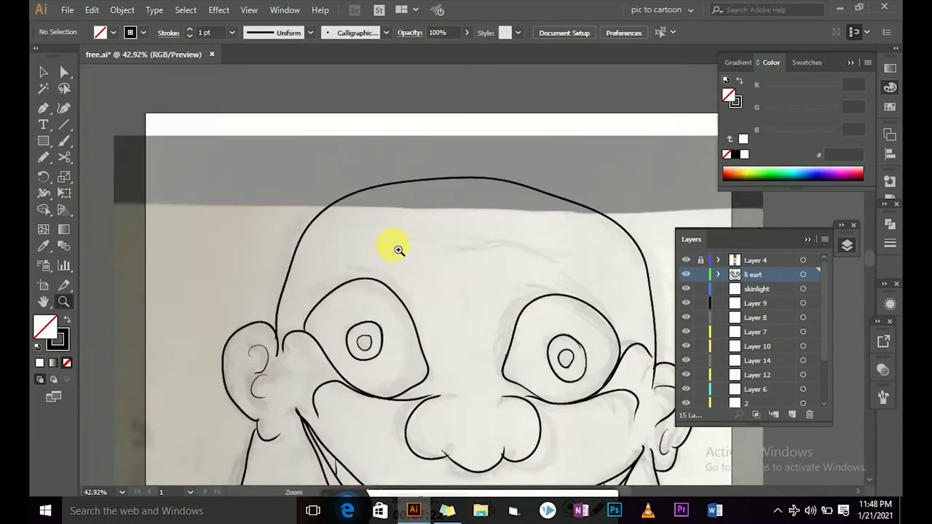
scroll(357, 227, up, 3)
drag(556, 363, 424, 333)
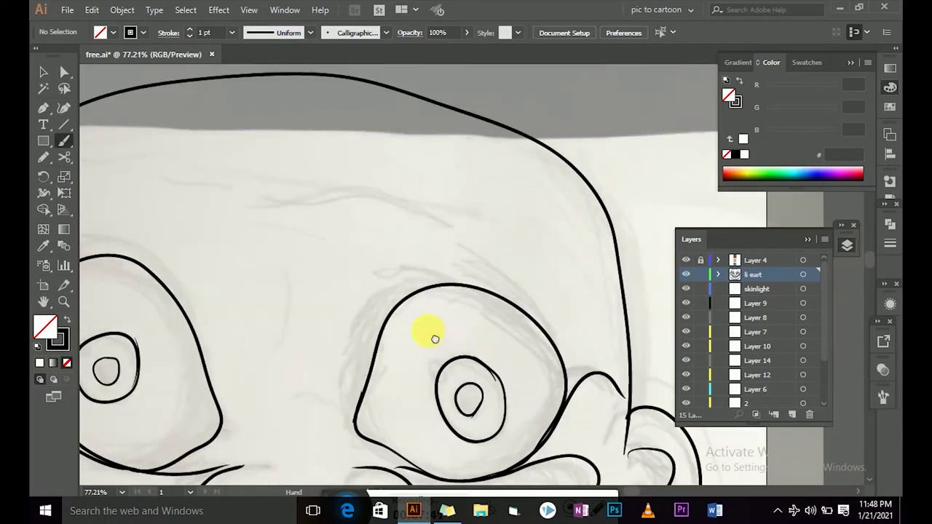
drag(298, 200, 398, 258)
key(ctrl+0)
Step: Show the brown background, lock all layers except li eart, and set a black-filled Pencil
scroll(699, 327, down, 3)
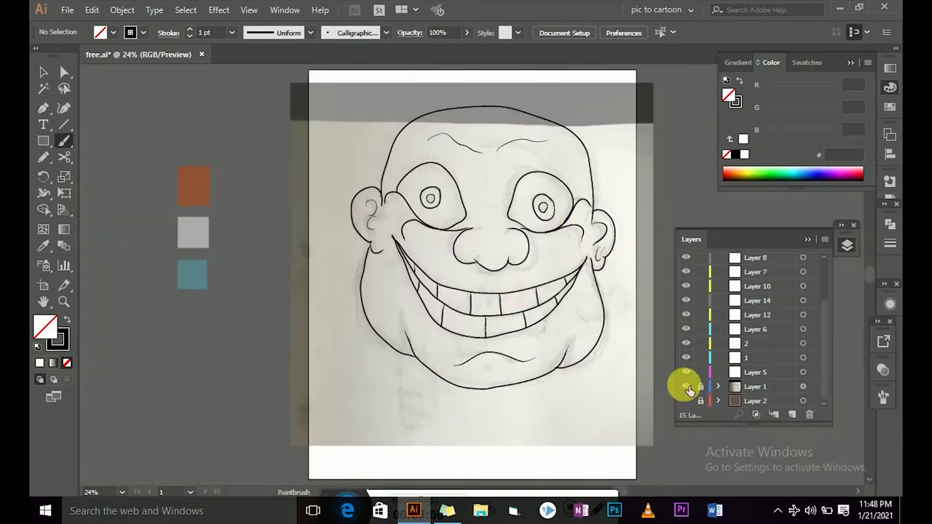
click(686, 382)
scroll(688, 306, up, 3)
alt+click(700, 274)
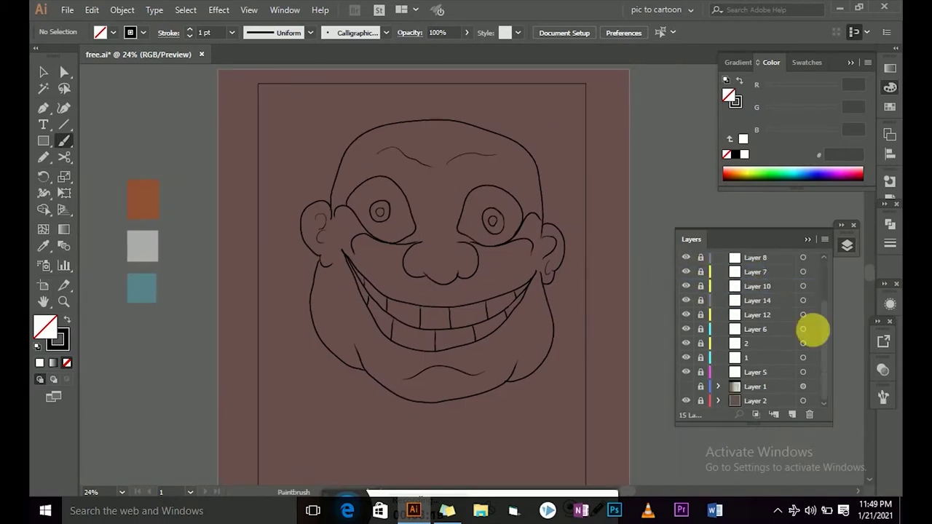
key(z)
drag(484, 309, 545, 362)
key(n)
key(shift+x)
scroll(444, 291, up, 4)
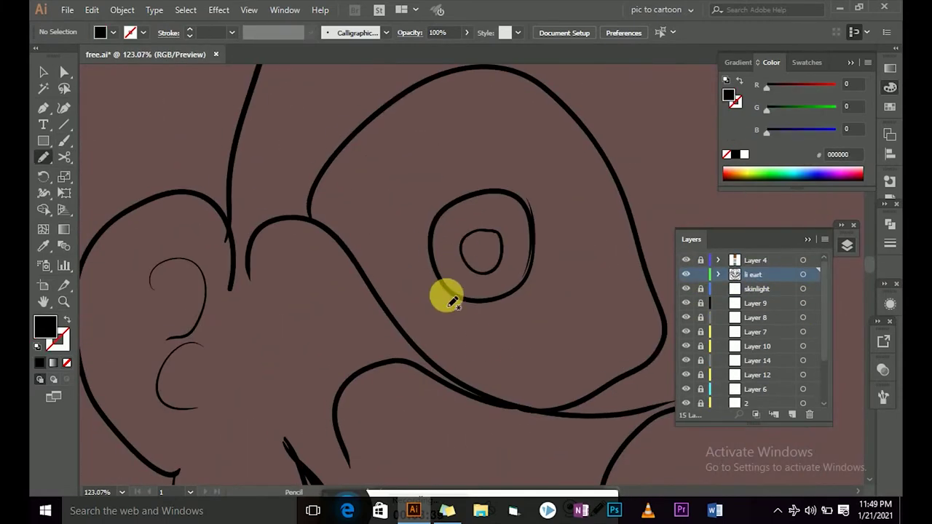
Step: Add thick black shading strokes and a pointed accent around the left eye
mouse_move(284, 216)
mouse_down()
mouse_move(398, 345)
mouse_move(588, 412)
mouse_up()
drag(374, 307, 628, 374)
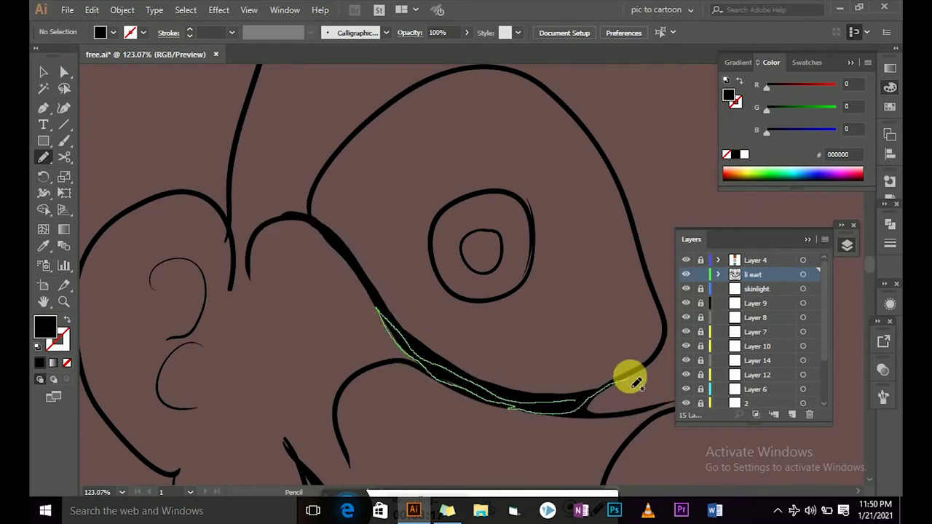
drag(493, 402, 557, 409)
scroll(505, 250, up, 2)
drag(470, 266, 551, 267)
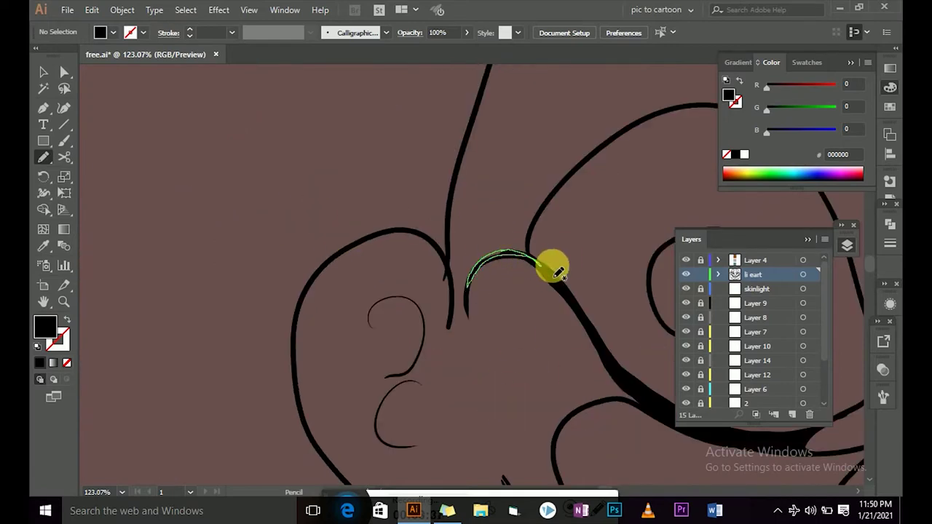
key(ctrl+0)
scroll(495, 305, up, 5)
drag(501, 310, 488, 306)
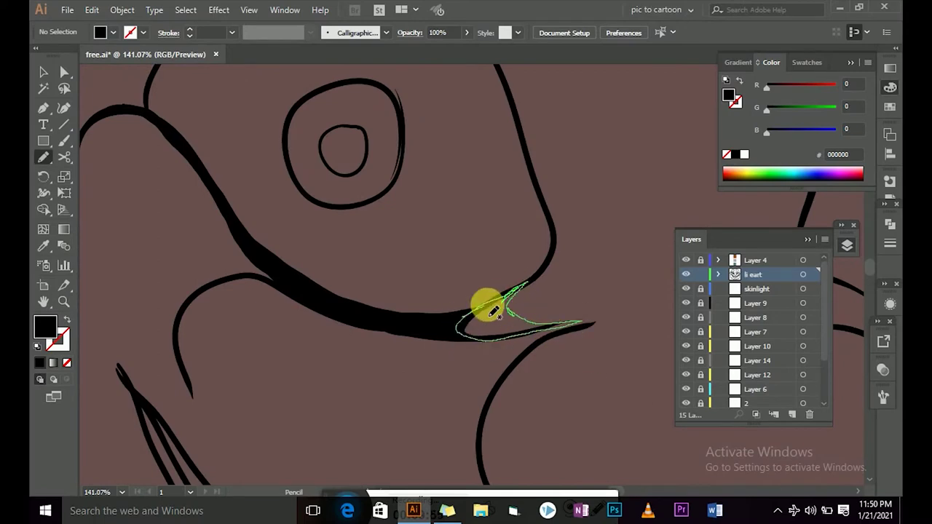
key(ctrl+0)
Step: Thicken the curves under the right eye and add a short accent stroke
scroll(222, 336, up, 5)
mouse_move(225, 339)
mouse_down()
mouse_move(294, 335)
mouse_move(313, 347)
mouse_move(265, 352)
mouse_move(383, 366)
mouse_move(651, 182)
mouse_move(684, 215)
mouse_up()
drag(596, 249, 389, 376)
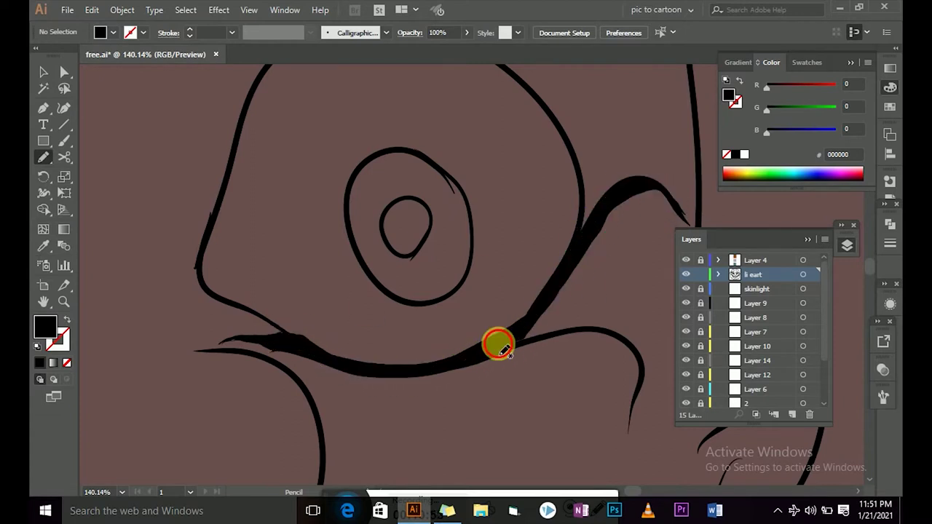
drag(535, 304, 519, 328)
key(ctrl+0)
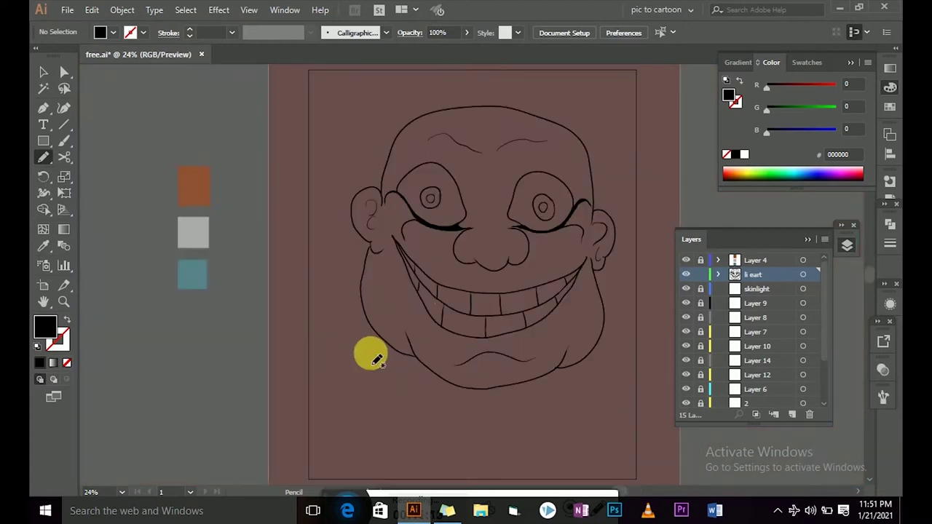
Step: Draw short black accent strokes at the grin corner near the ear
scroll(565, 332, up, 1)
scroll(411, 244, up, 4)
drag(412, 244, 453, 267)
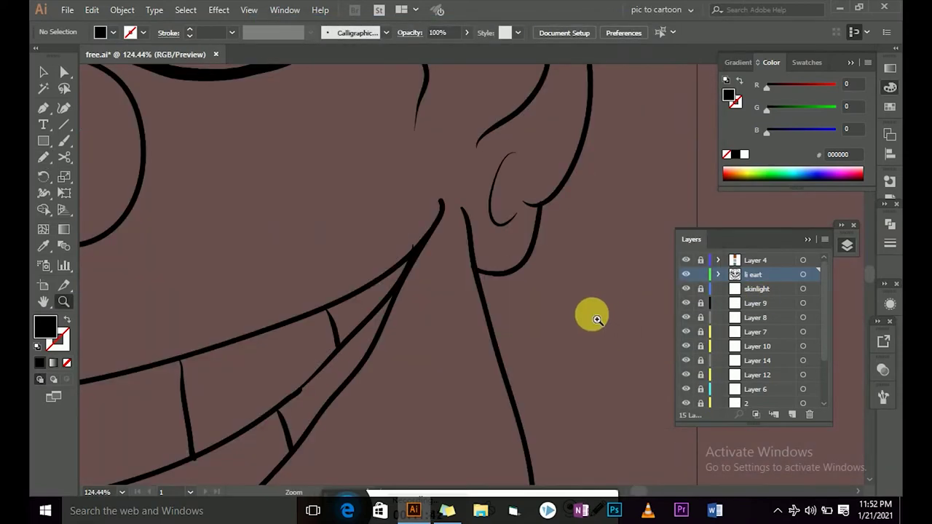
key(n)
drag(421, 211, 454, 237)
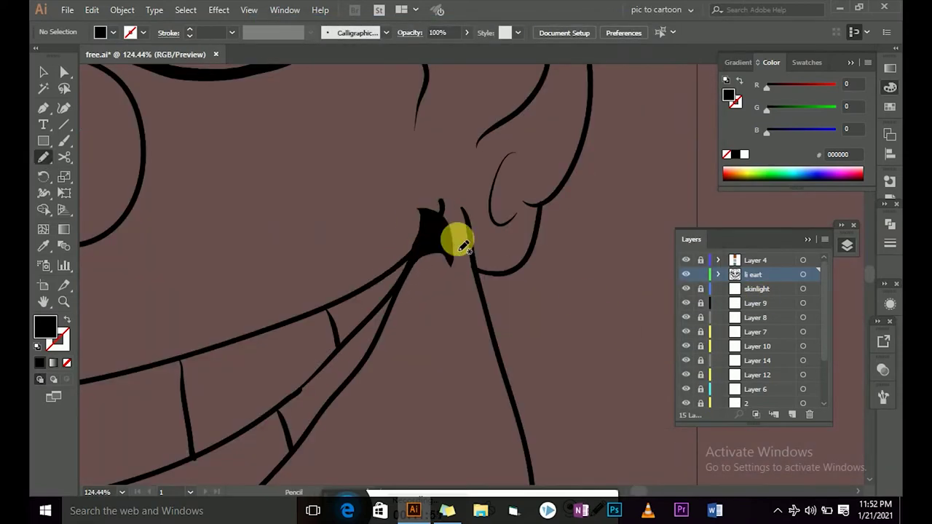
key(ctrl+0)
Step: Set the drawing colour to black and zoom in on the face
drag(603, 329, 575, 331)
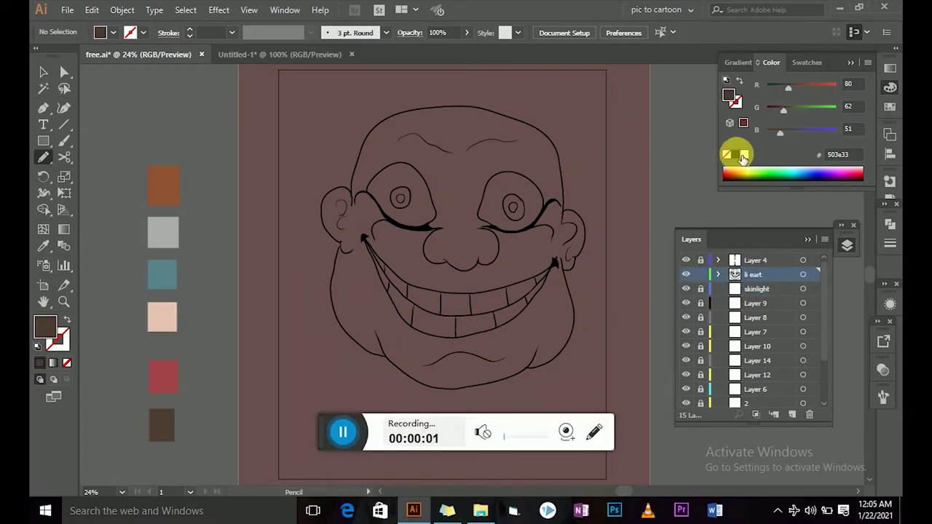
click(743, 155)
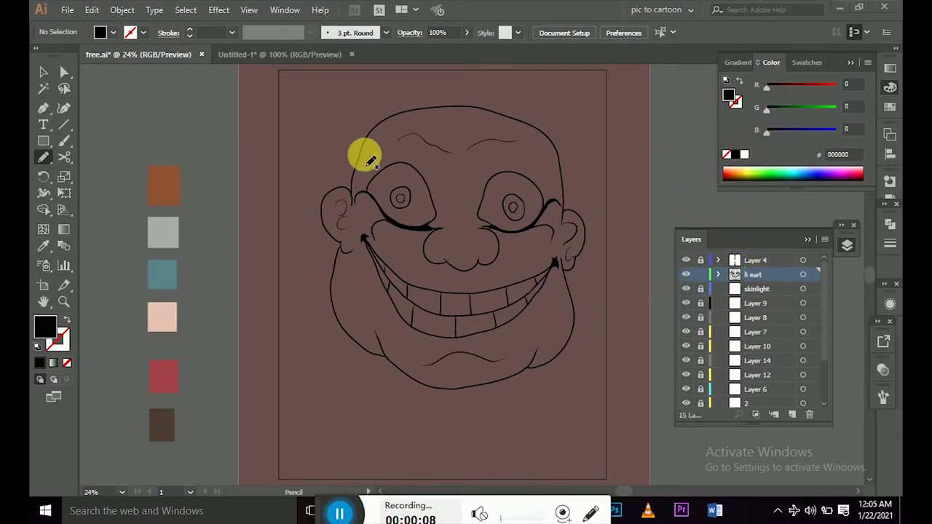
key(z)
drag(416, 183, 578, 270)
scroll(821, 364, down, 2)
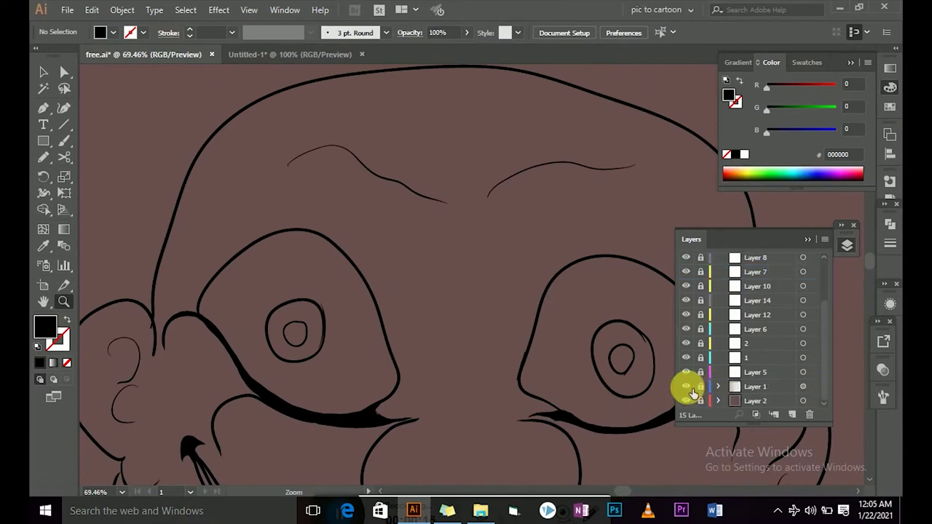
Step: Hide the brown background and tinted layers, and choose the calligraphic brush
click(688, 388)
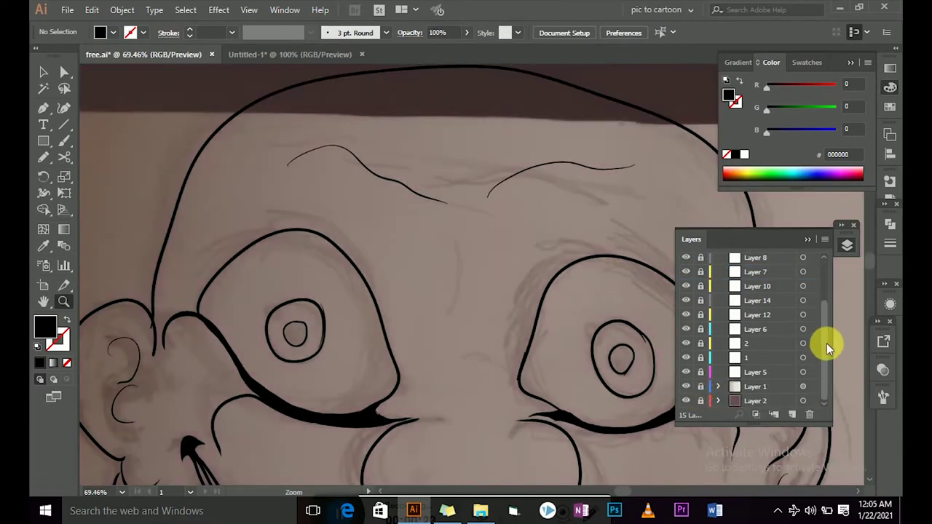
click(686, 400)
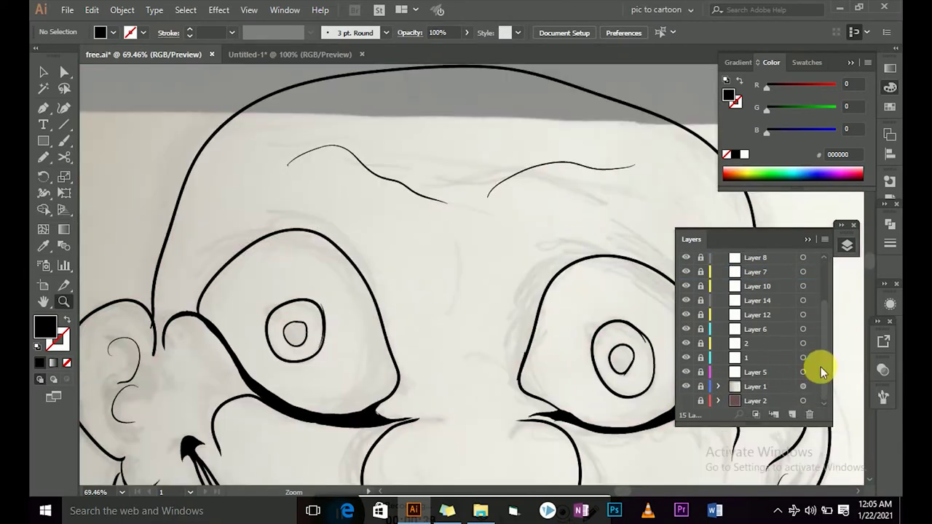
scroll(821, 371, up, 2)
click(385, 33)
click(345, 63)
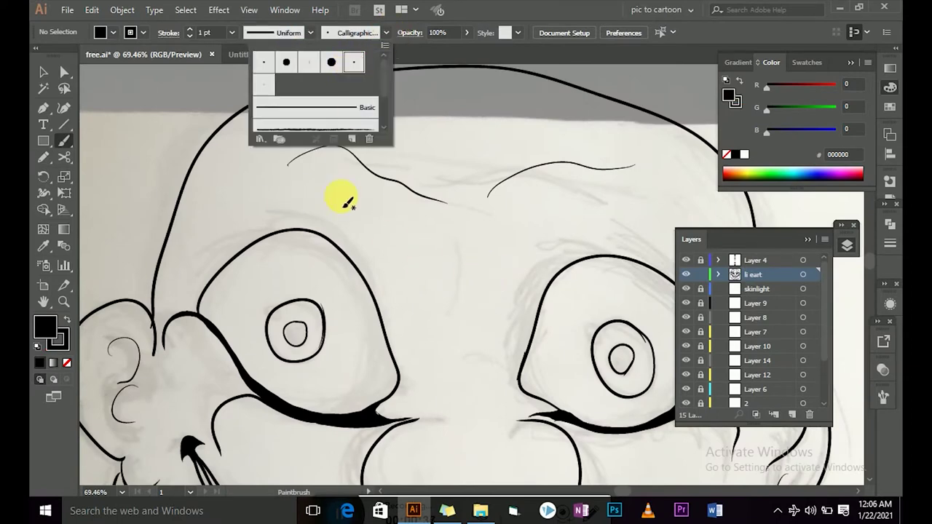
Step: Trace a thin calligraphic lid line over the left eye
drag(362, 257, 380, 281)
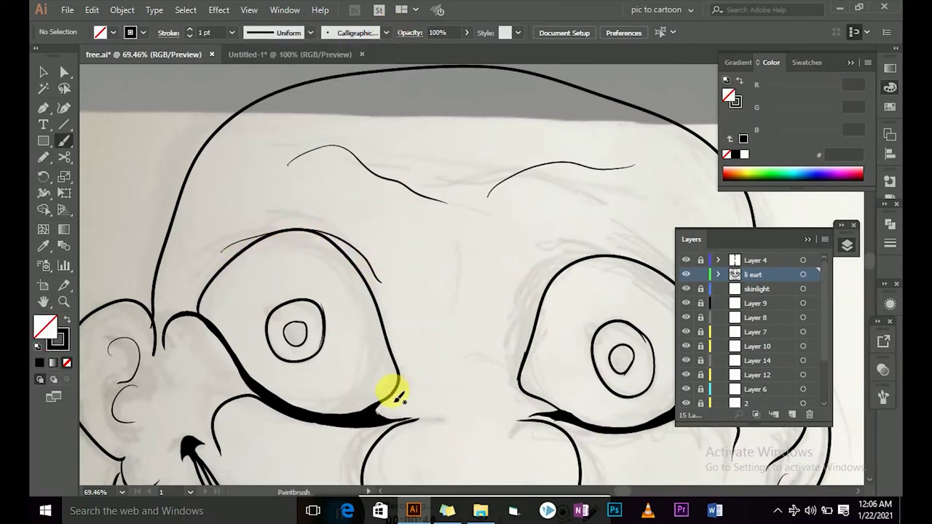
scroll(608, 284, right, 5)
scroll(342, 314, down, 1)
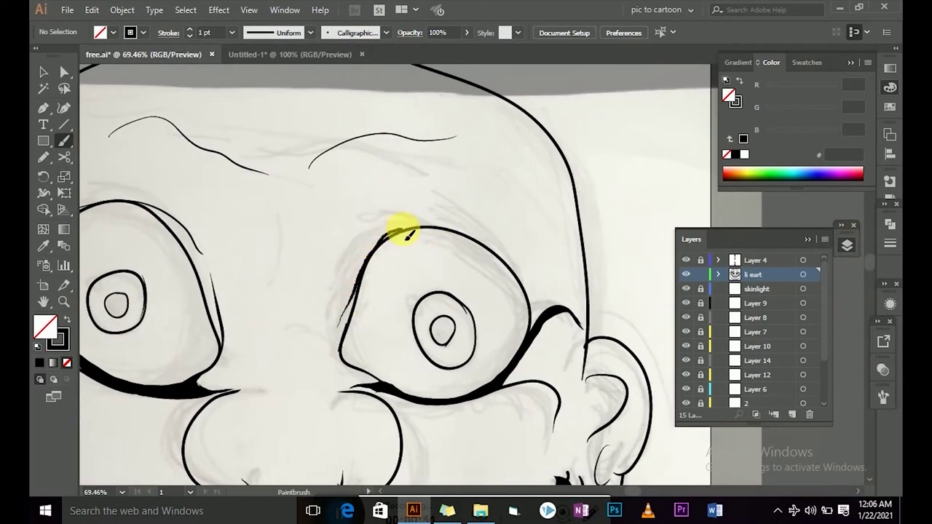
scroll(510, 320, left, 4)
scroll(510, 320, up, 1)
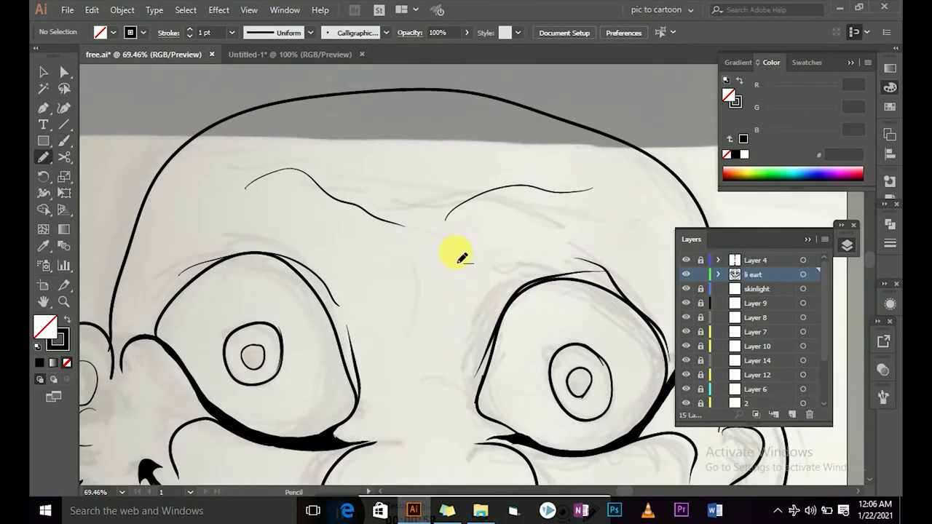
Step: Draw black-filled Pencil shapes for the left and right eyebrows
key(n)
key(shift+x)
scroll(291, 248, left, 2)
scroll(291, 248, up, 1)
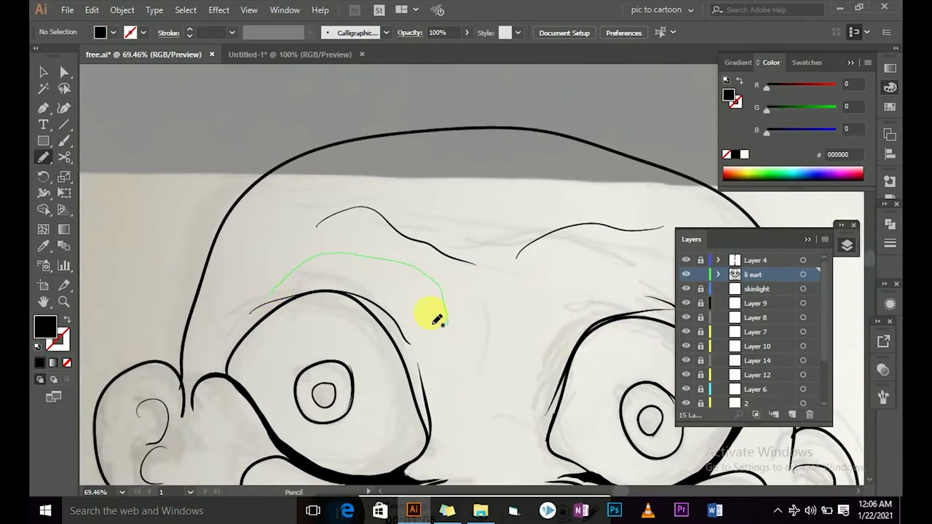
drag(280, 297, 283, 291)
scroll(588, 323, right, 5)
scroll(588, 323, down, 1)
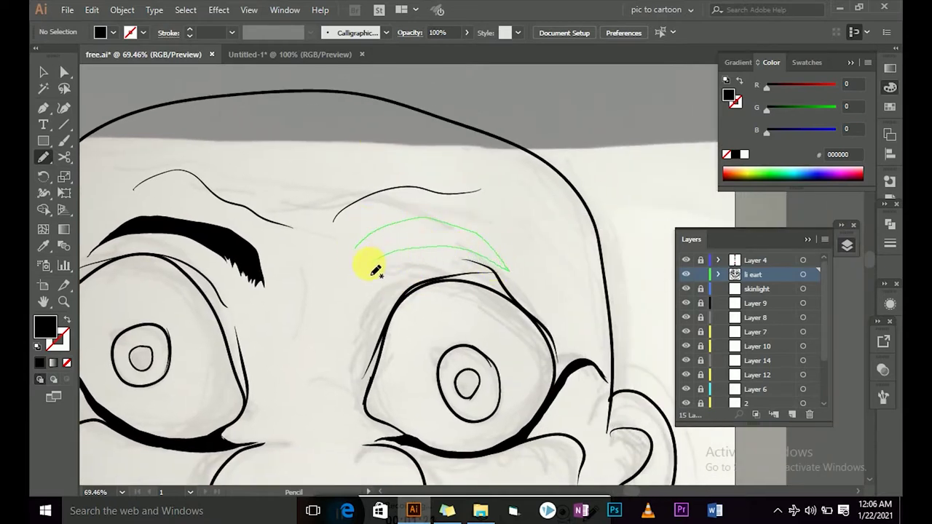
drag(354, 276, 356, 270)
scroll(560, 246, down, 5)
Step: Draw a closed black sideburn shape from below the left ear down the cheek
scroll(546, 357, up, 1)
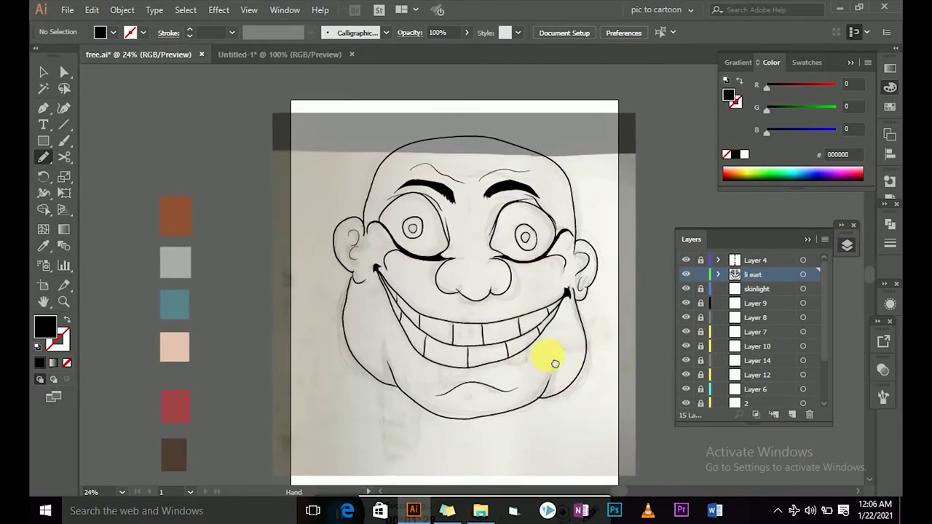
scroll(550, 375, right, 2)
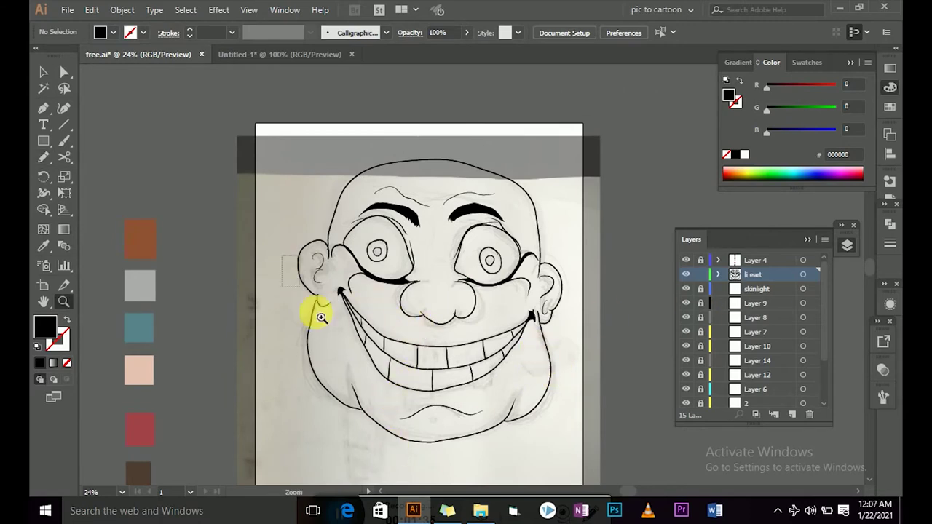
scroll(335, 342, up, 4)
scroll(426, 364, up, 3)
scroll(333, 316, down, 2)
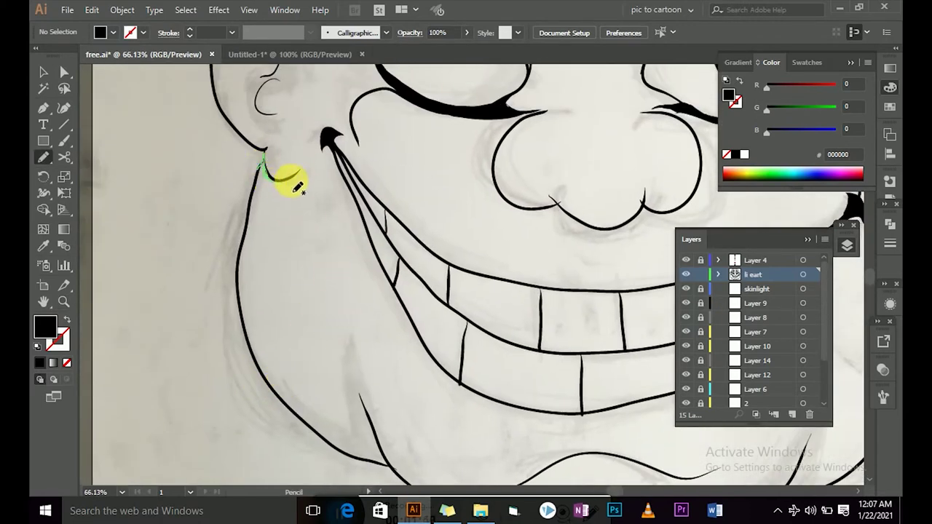
drag(297, 187, 304, 226)
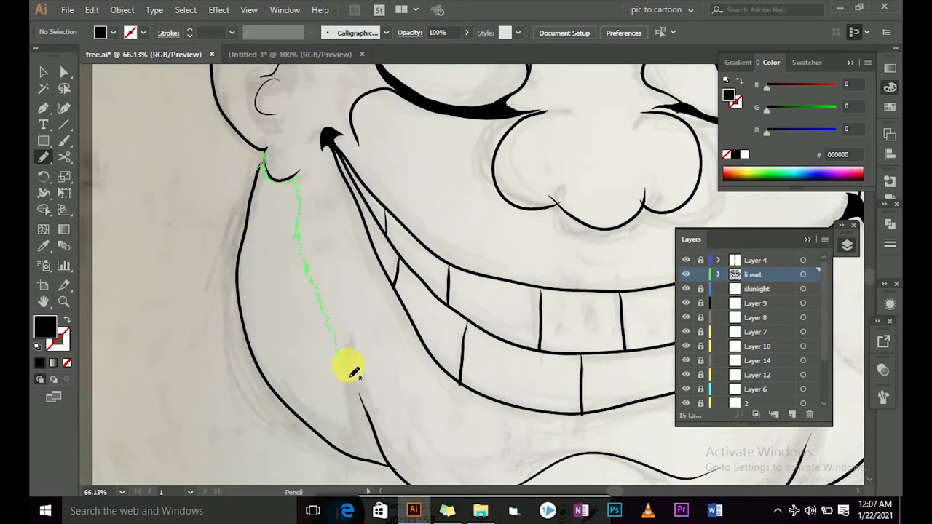
drag(371, 420, 396, 478)
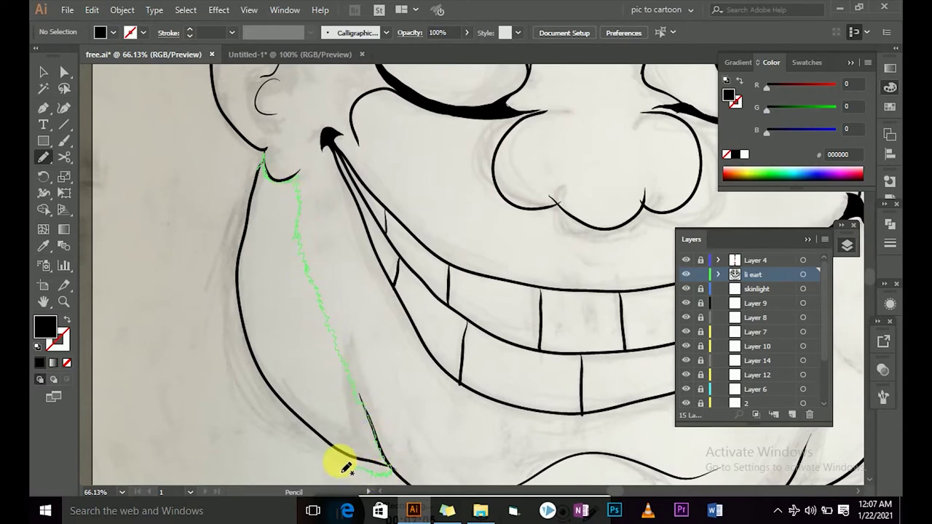
mouse_move(295, 425)
mouse_down()
mouse_move(241, 358)
mouse_move(229, 316)
mouse_move(241, 272)
mouse_up()
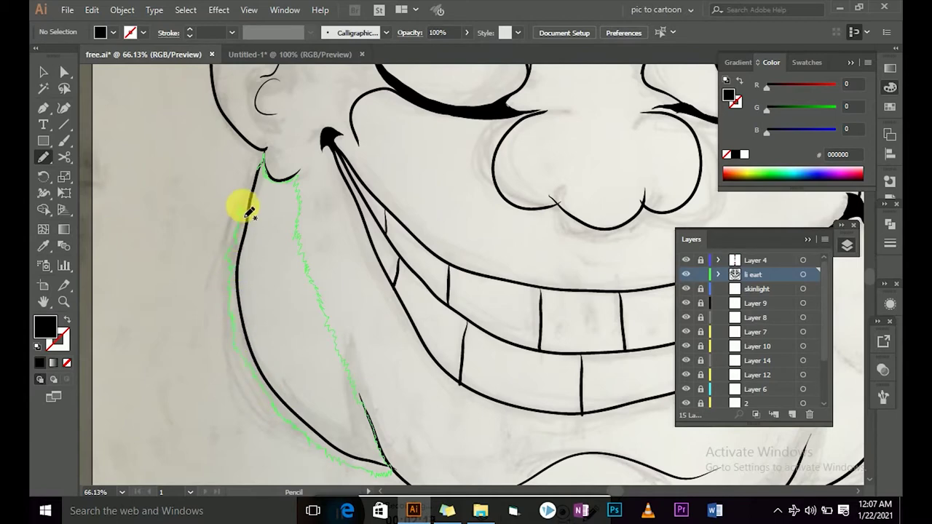
drag(247, 211, 260, 156)
Step: Extend the left sideburn's edge further down and merge it into the shape
drag(439, 408, 352, 311)
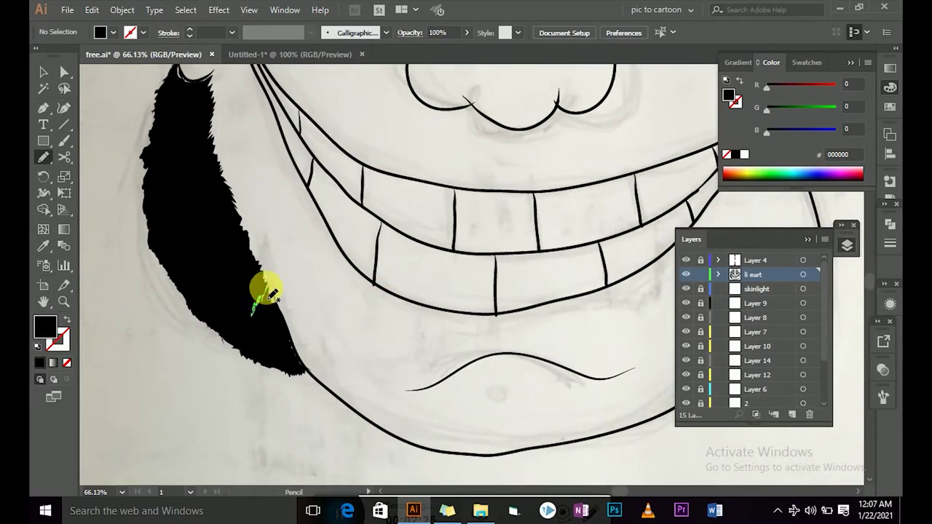
drag(266, 288, 293, 344)
drag(309, 377, 312, 384)
scroll(312, 257, up, 5)
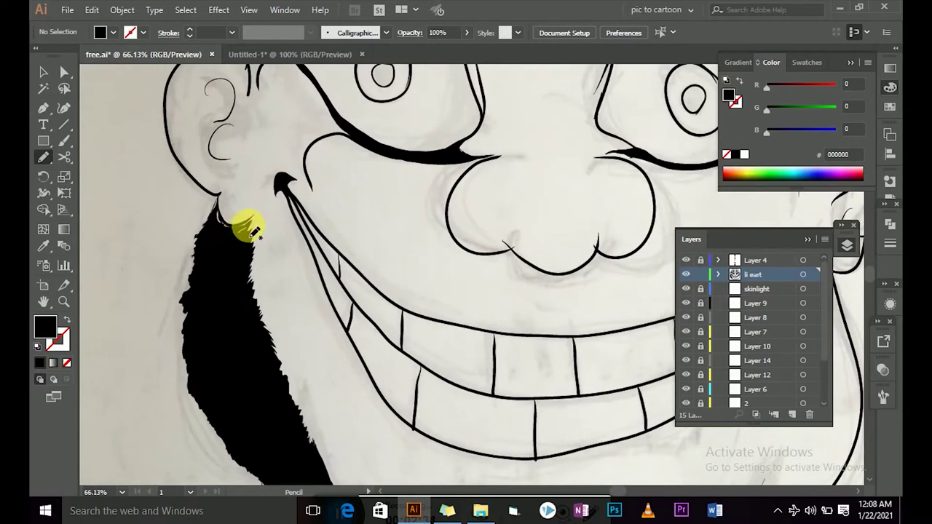
scroll(447, 287, right, 6)
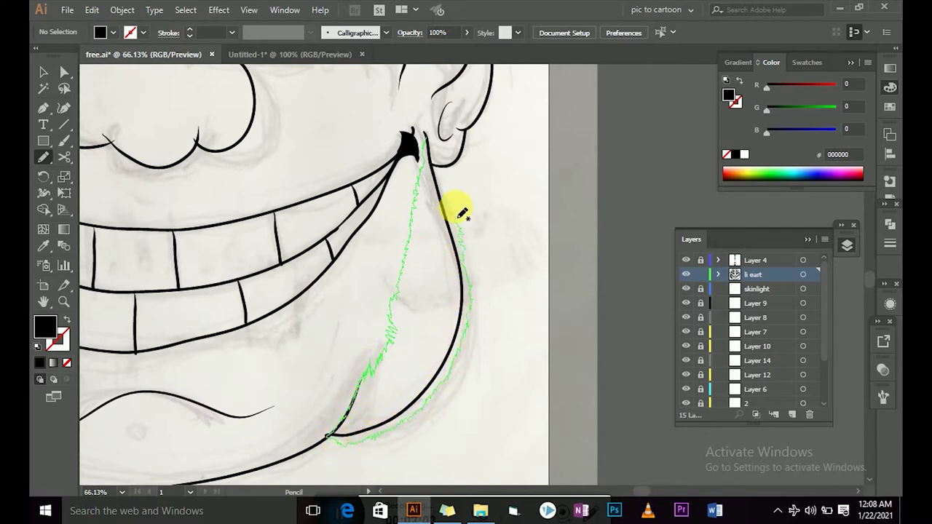
Step: Draw a closed black sideburn shape along the right cheek and fit the artboard
drag(430, 146, 430, 149)
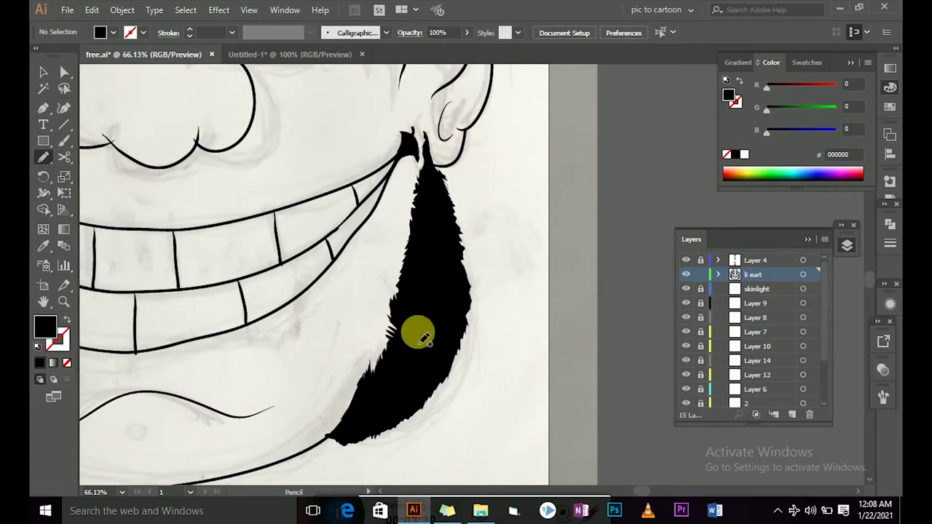
key(ctrl+0)
key(z)
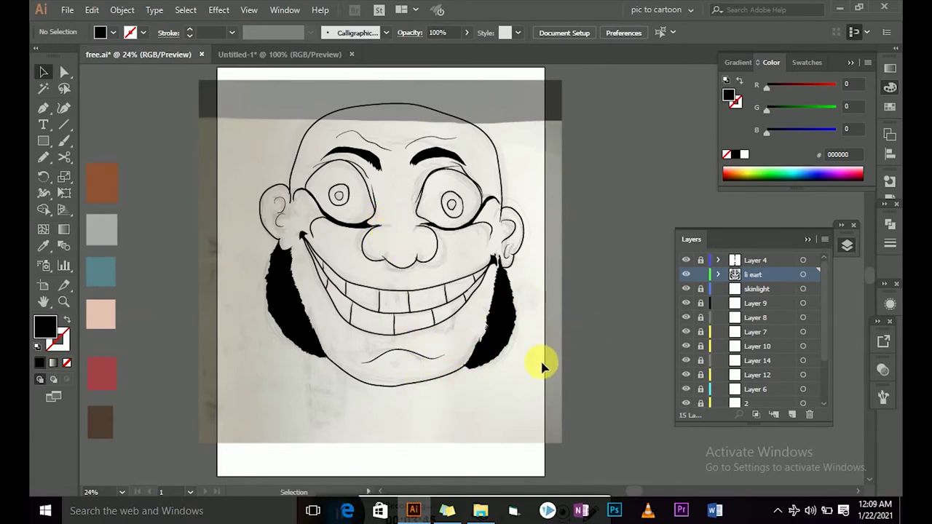
Step: Redraw the right sideburn's lower edge and its top near the ear with the Pencil
scroll(523, 306, up, 3)
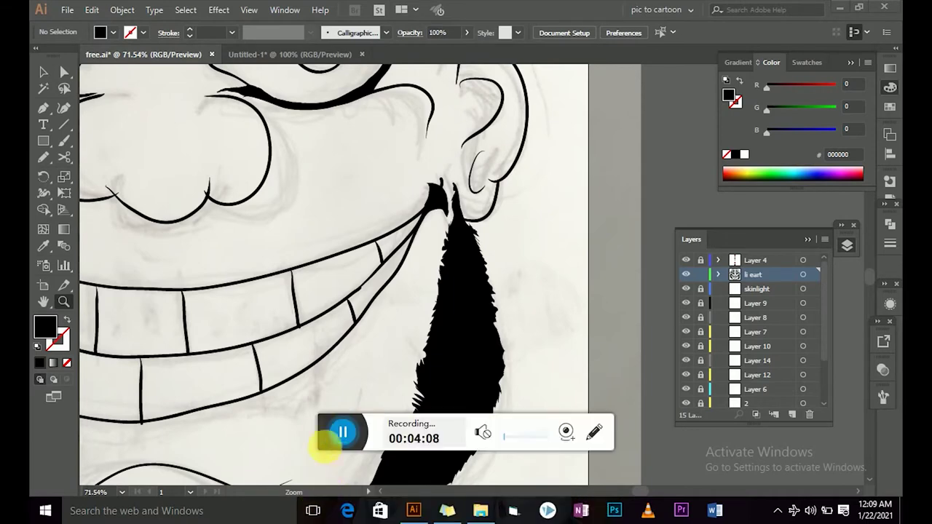
mouse_move(456, 353)
mouse_down()
mouse_move(466, 255)
mouse_move(483, 231)
mouse_up()
key(n)
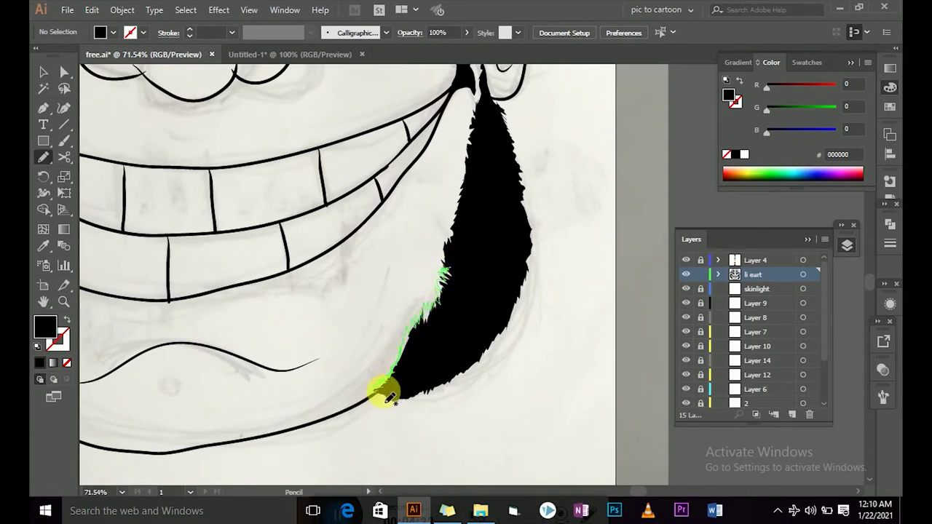
drag(389, 397, 391, 396)
scroll(479, 244, up, 3)
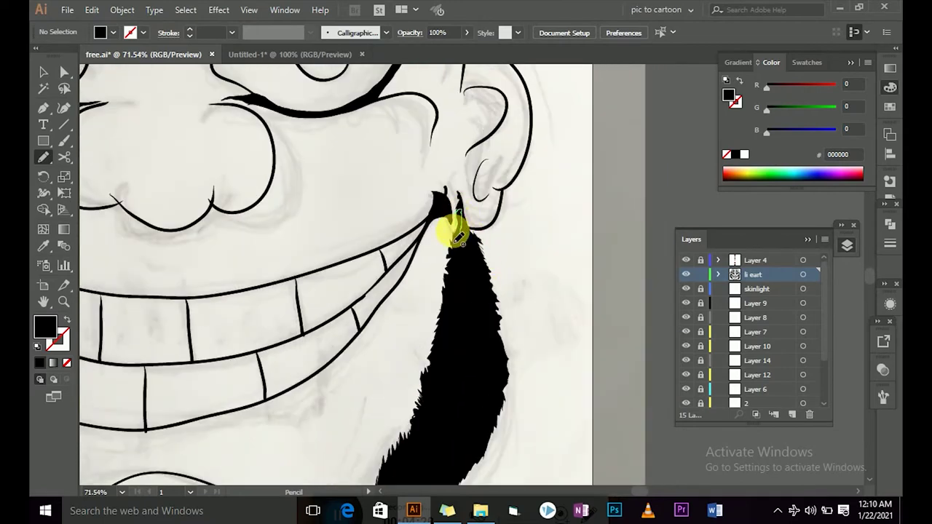
drag(502, 295, 503, 291)
key(ctrl+0)
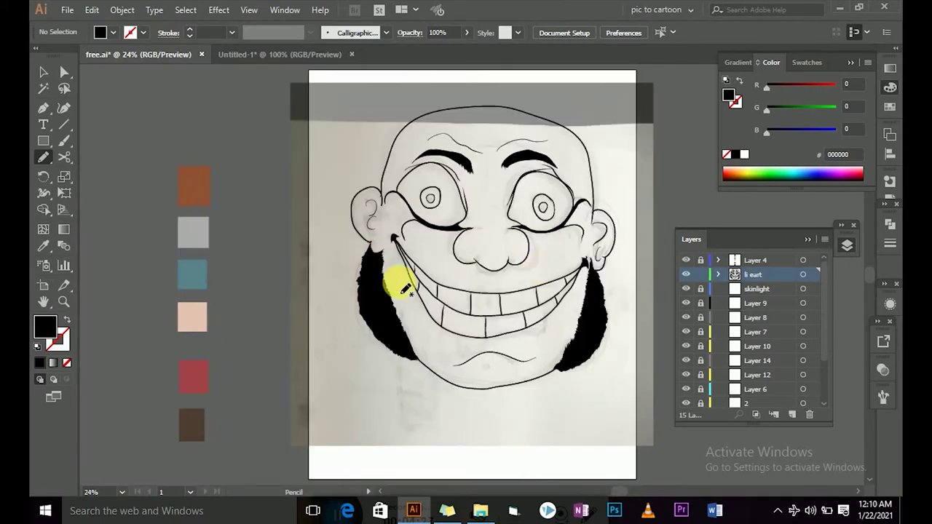
Step: Reshape the left sideburn's outer edge into a tapering tip, then fit the artboard
scroll(395, 281, up, 5)
drag(477, 160, 441, 254)
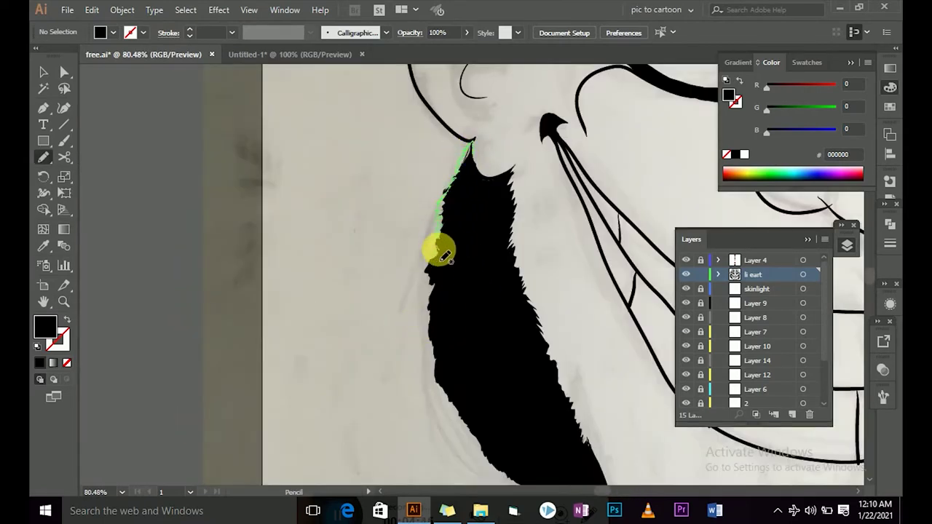
drag(432, 288, 468, 170)
scroll(436, 204, down, 5)
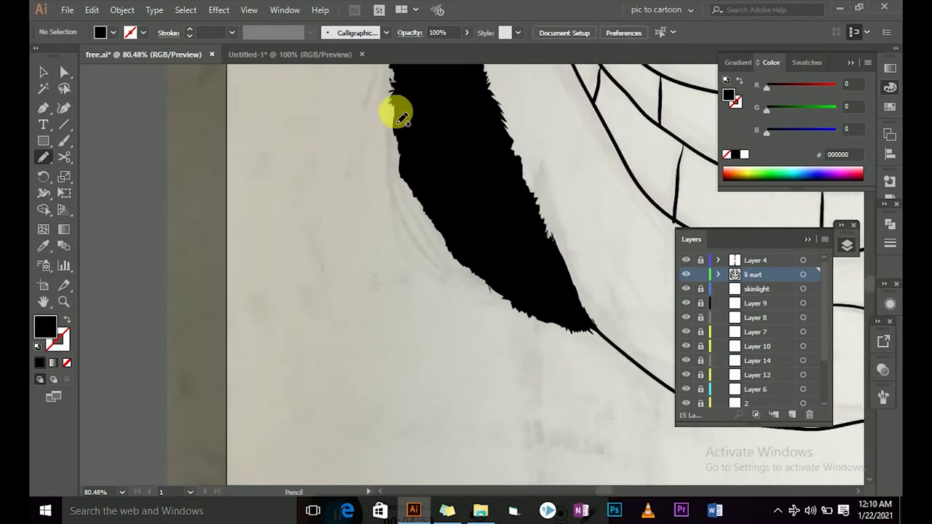
mouse_move(392, 103)
mouse_down()
mouse_move(402, 157)
mouse_move(503, 306)
mouse_up()
key(e)
key(n)
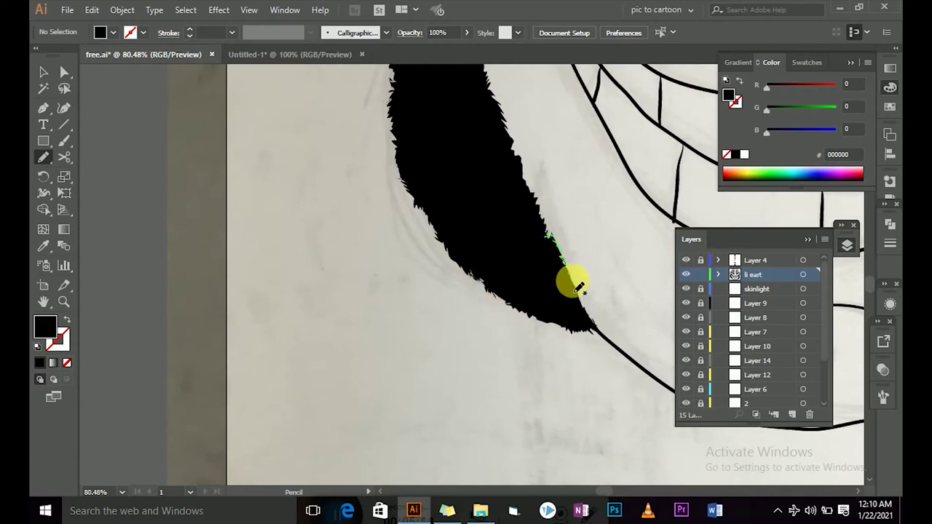
key(ctrl+0)
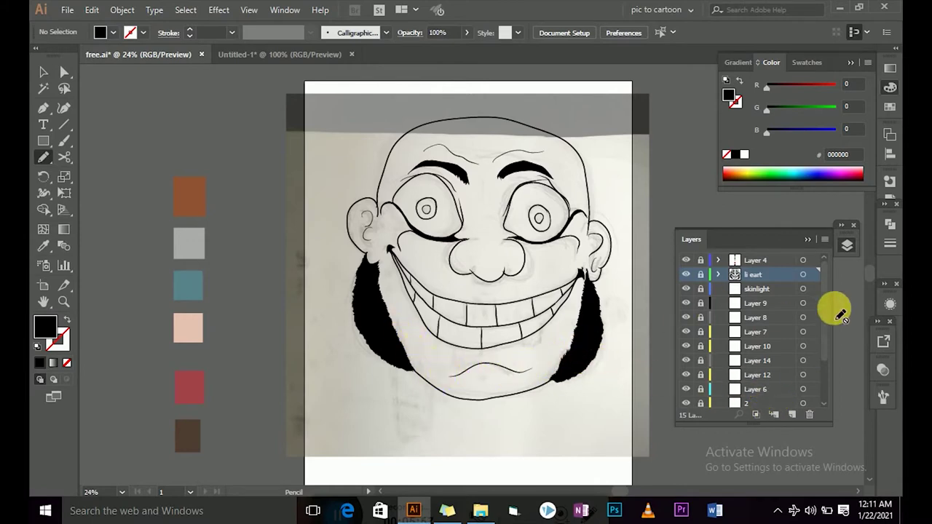
Step: Show the brown background, hide the reference photo, and sample the skin colour on skinlight
scroll(840, 315, down, 3)
click(686, 400)
click(685, 387)
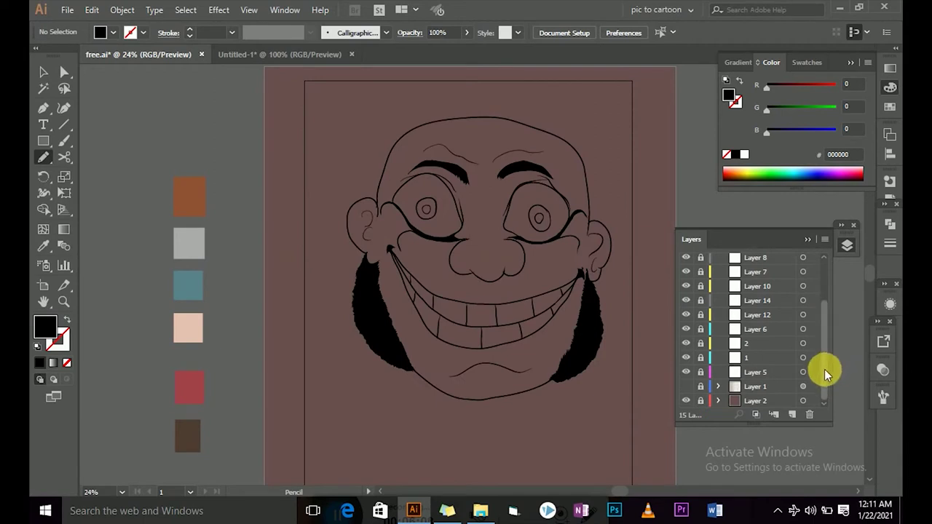
scroll(786, 327, up, 2)
click(755, 290)
key(i)
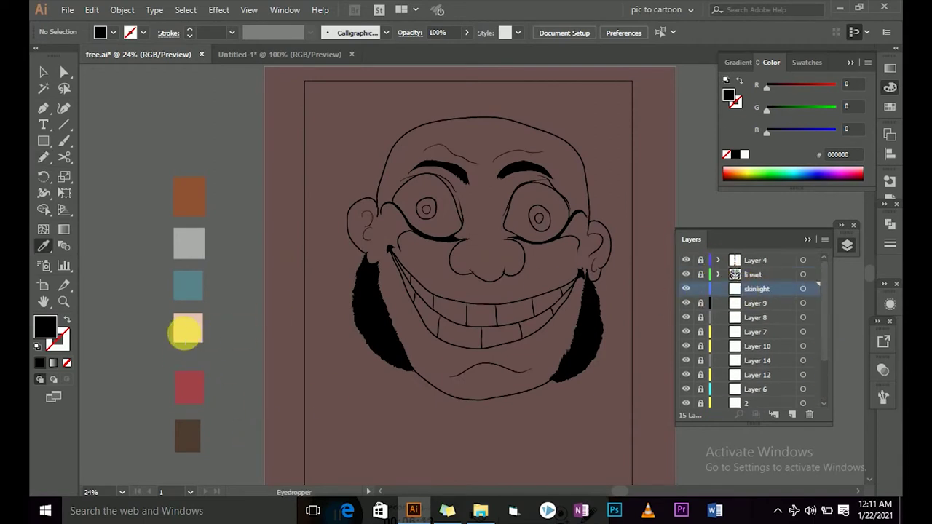
click(187, 331)
key(n)
Step: Trace skin shapes around the head outline, jaw, left ear and forehead
drag(575, 362, 385, 215)
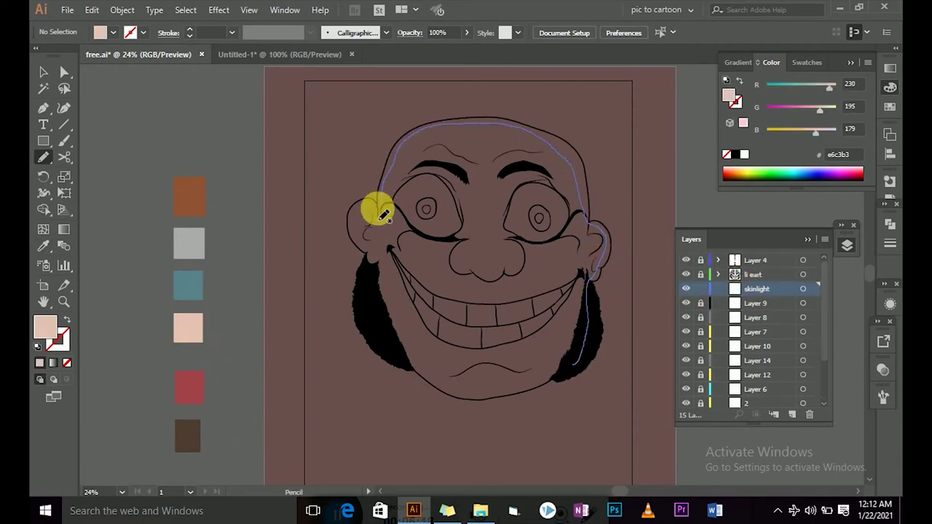
mouse_move(378, 266)
mouse_down()
mouse_move(426, 379)
mouse_move(582, 373)
mouse_up()
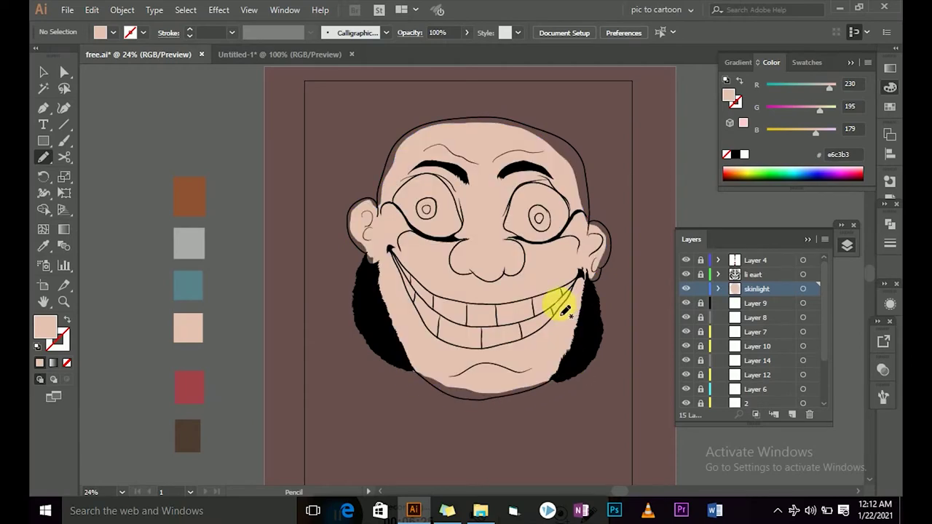
alt+scroll(354, 214, up, 5)
mouse_move(425, 161)
mouse_down()
mouse_move(322, 214)
mouse_move(339, 355)
mouse_up()
drag(395, 414, 408, 437)
scroll(457, 197, up, 5)
drag(512, 244, 515, 159)
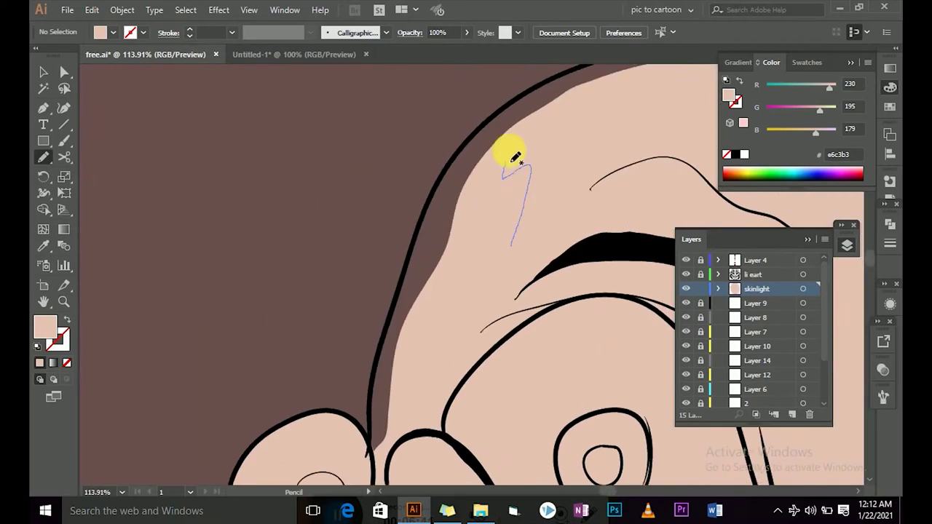
drag(437, 202, 393, 329)
drag(372, 445, 373, 455)
Step: Cover the top of the head with skin up to its edge
scroll(373, 454, up, 5)
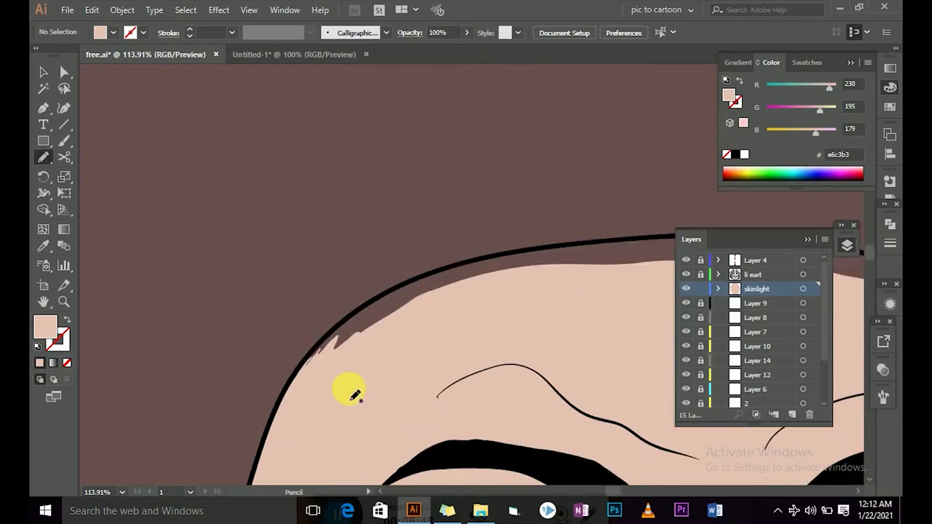
mouse_move(331, 393)
mouse_down()
mouse_move(562, 245)
mouse_move(395, 285)
mouse_move(297, 391)
mouse_up()
scroll(297, 391, right, 5)
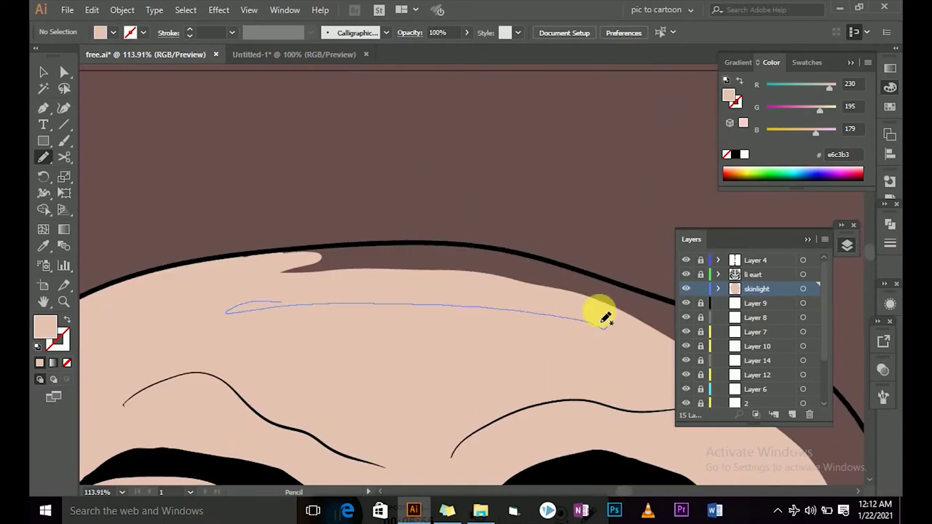
mouse_move(603, 312)
mouse_down()
mouse_move(514, 249)
mouse_move(363, 245)
mouse_move(504, 327)
mouse_up()
scroll(505, 326, down, 2)
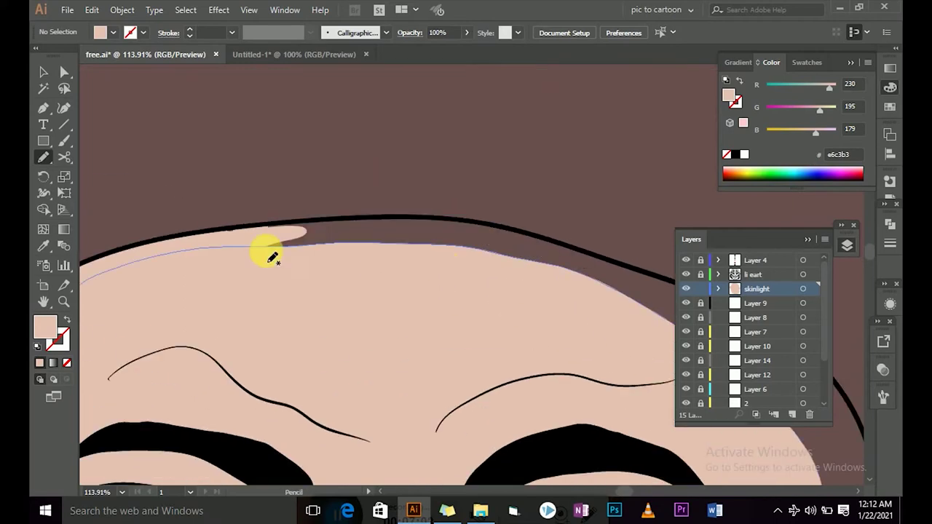
mouse_move(267, 250)
mouse_down()
mouse_move(461, 218)
mouse_move(260, 228)
mouse_up()
scroll(259, 228, right, 5)
key(v)
key(n)
mouse_move(249, 197)
mouse_down()
mouse_move(208, 167)
mouse_move(225, 229)
mouse_up()
scroll(339, 225, left, 3)
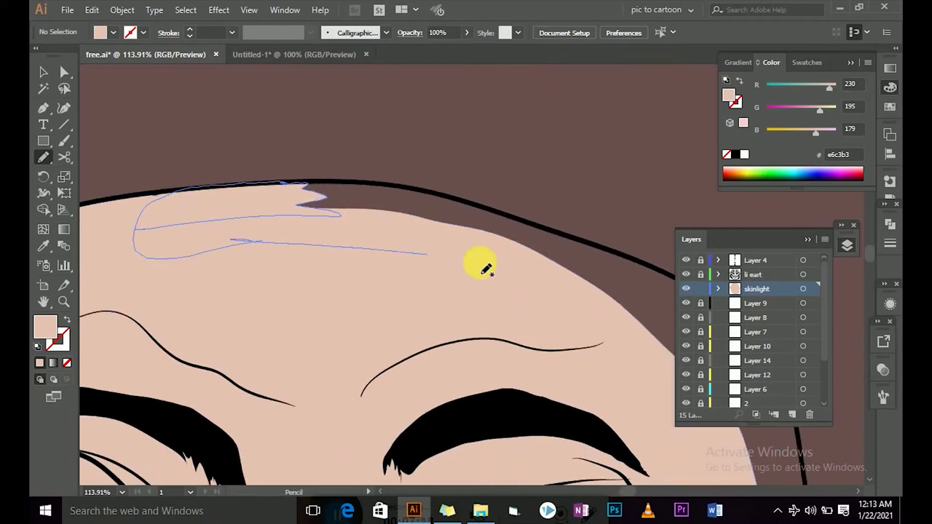
mouse_move(478, 264)
mouse_down()
mouse_move(407, 189)
mouse_move(254, 225)
mouse_up()
scroll(254, 224, right, 5)
scroll(254, 225, down, 2)
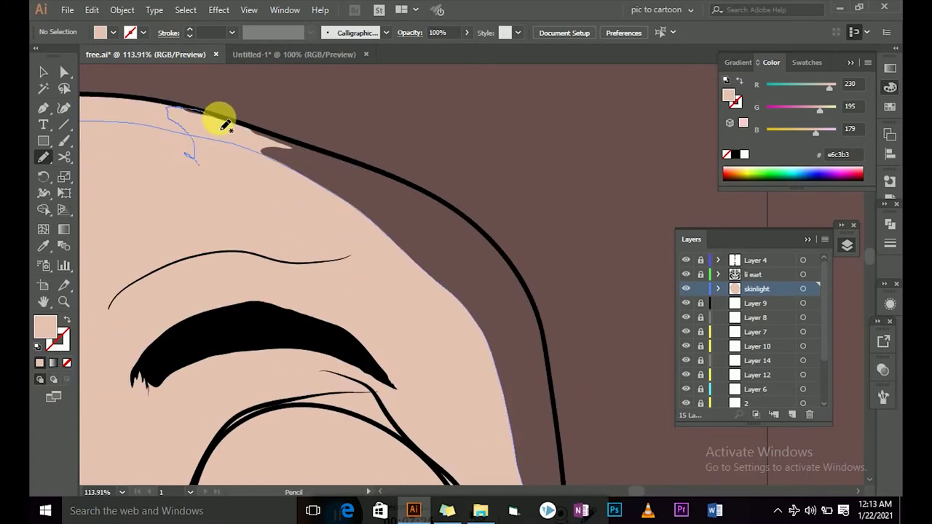
Step: Extend the skin fill down the head's right outline and side
mouse_move(339, 162)
mouse_down()
mouse_move(432, 204)
mouse_move(488, 247)
mouse_up()
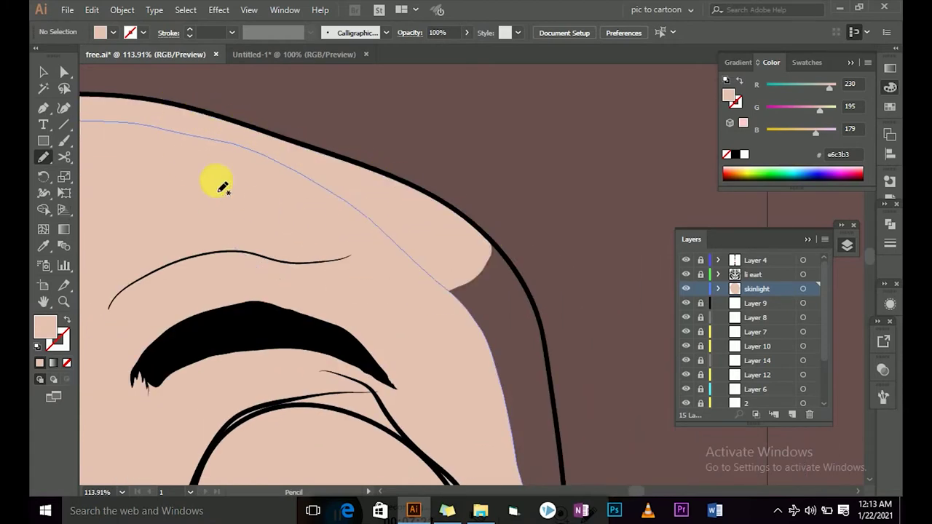
scroll(401, 226, down, 3)
scroll(401, 226, right, 2)
drag(371, 168, 408, 354)
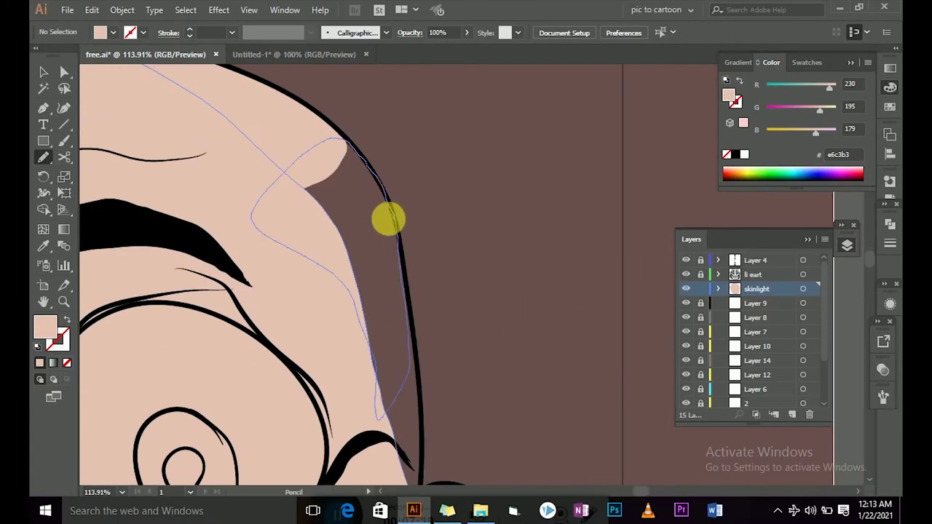
mouse_move(386, 216)
mouse_down()
mouse_move(425, 412)
mouse_move(420, 473)
mouse_up()
scroll(381, 232, down, 5)
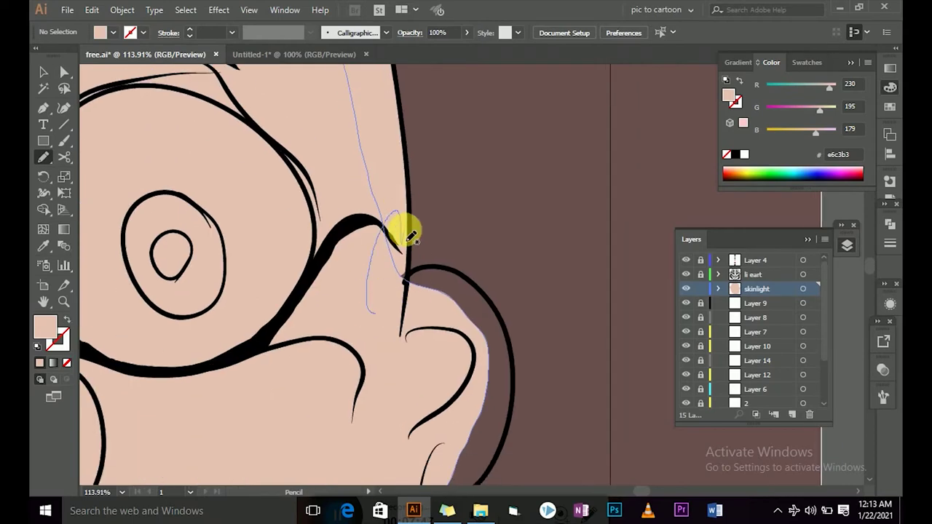
mouse_move(406, 280)
mouse_down()
mouse_move(490, 304)
mouse_move(510, 406)
mouse_move(473, 480)
mouse_up()
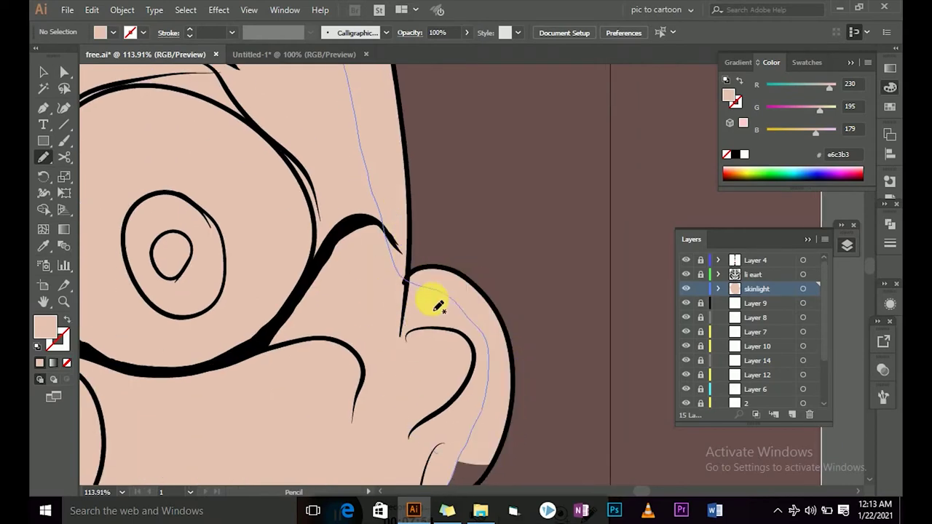
scroll(432, 302, down, 4)
scroll(433, 302, left, 1)
Step: Patch the skin gaps beside the right ear and along both sides of the jaw
drag(469, 273, 528, 286)
drag(500, 353, 464, 395)
scroll(464, 396, down, 5)
scroll(463, 396, left, 2)
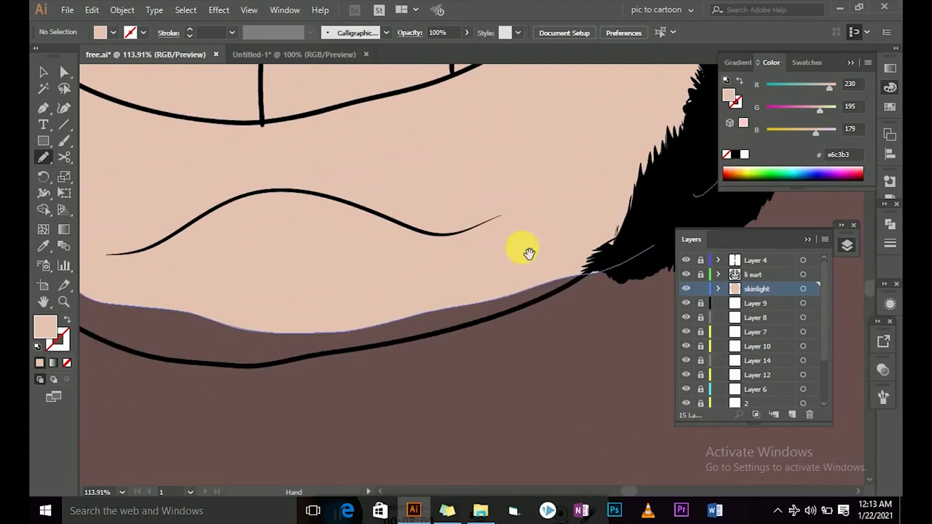
drag(237, 364, 643, 255)
drag(527, 313, 229, 357)
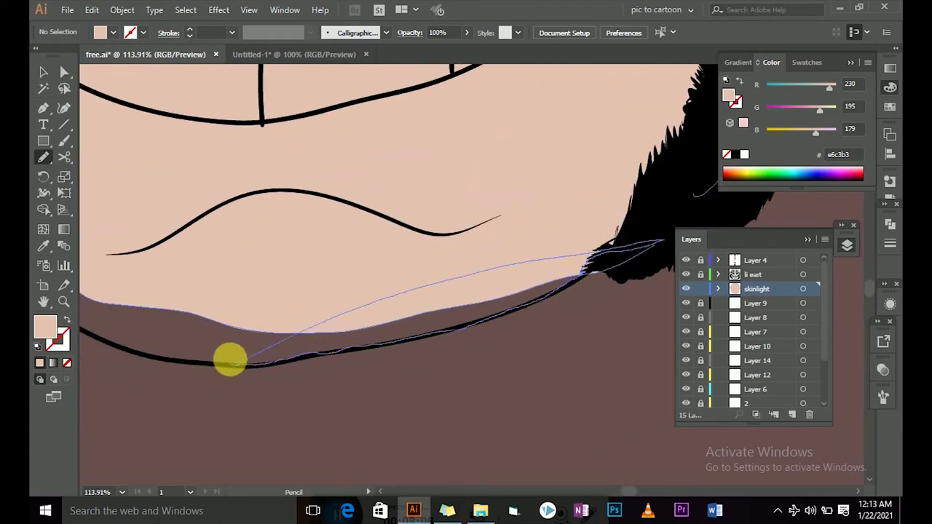
scroll(575, 345, left, 3)
mouse_move(596, 351)
mouse_down()
mouse_move(527, 363)
mouse_move(192, 181)
mouse_up()
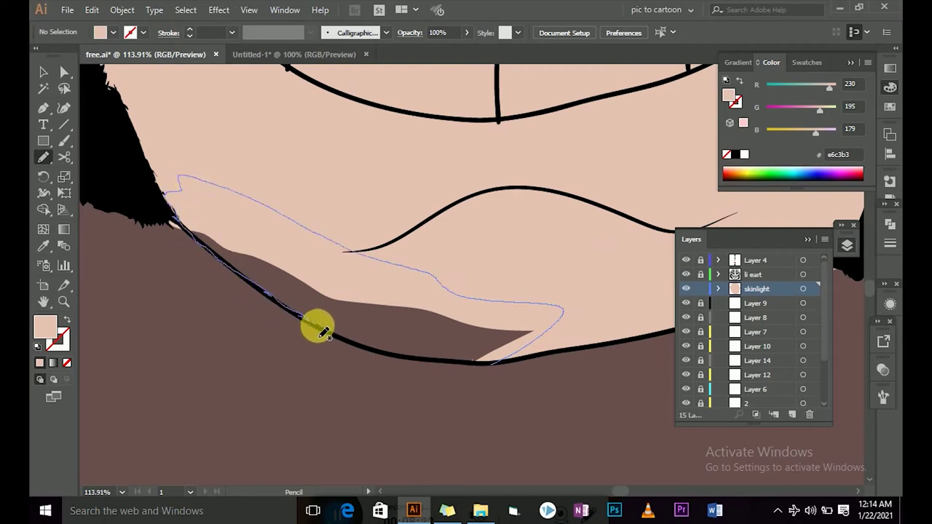
drag(323, 332, 494, 362)
key(ctrl+0)
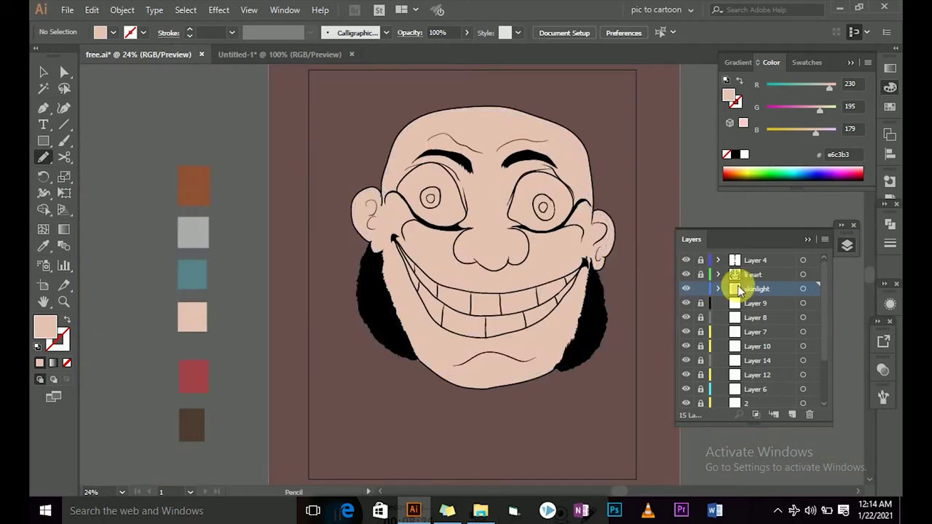
Step: Select all skinlight pieces and merge them into one shape with Pathfinder Unite
click(802, 288)
click(122, 9)
click(779, 226)
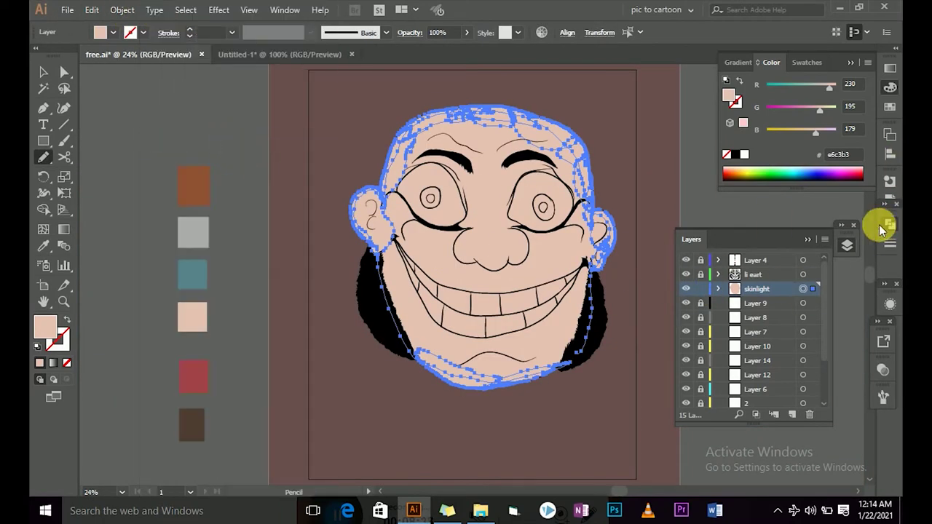
click(881, 230)
click(728, 250)
key(ctrl+shift+a)
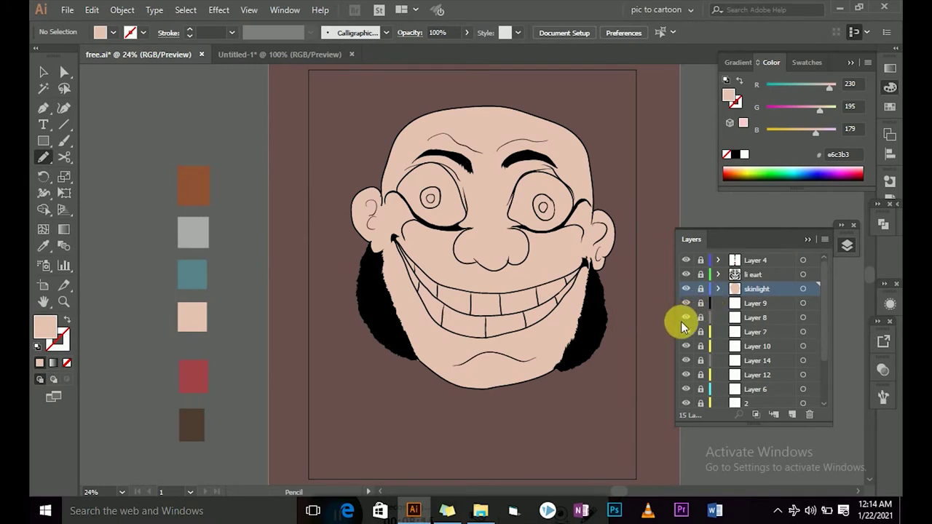
Step: Sample grey on Layer 9, sketch over the teeth, and move Layer 9 above skinlight
click(749, 304)
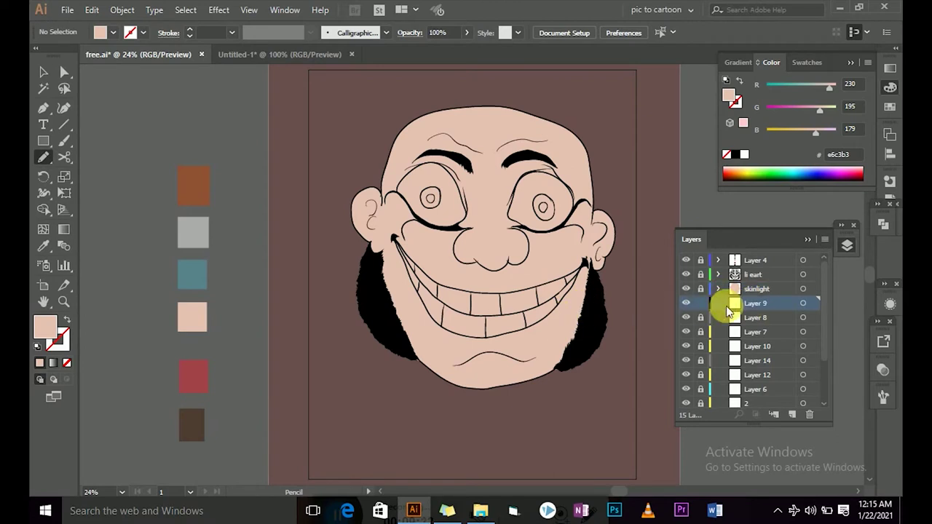
key(i)
click(202, 248)
key(n)
drag(413, 307, 528, 309)
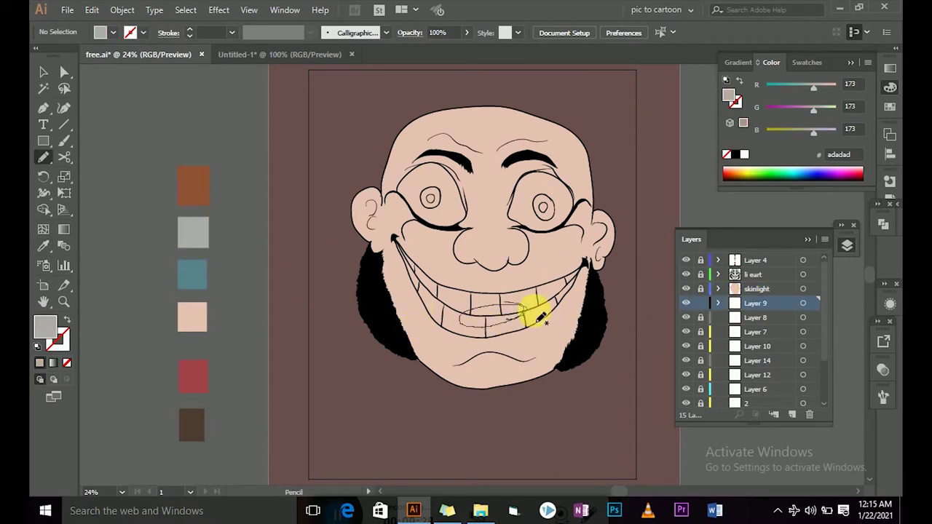
drag(770, 298, 754, 291)
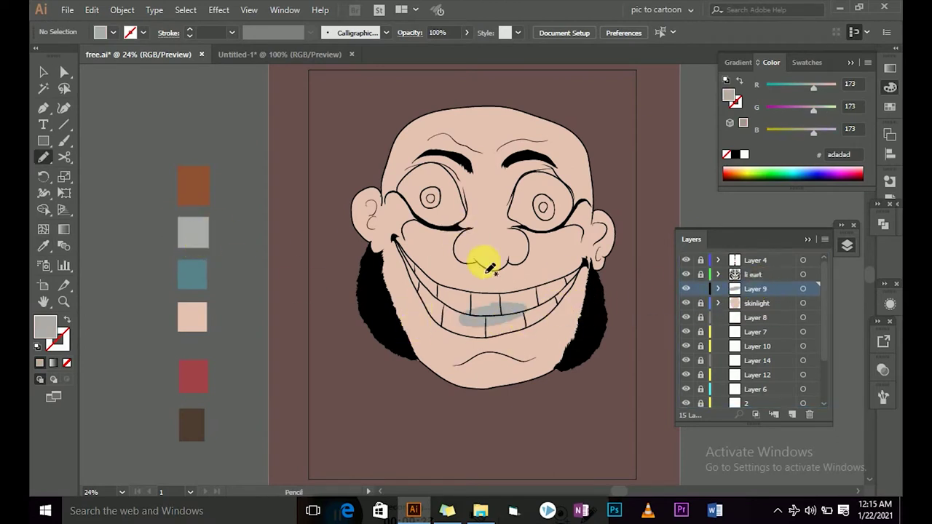
Step: Fill the upper and left teeth and the wedge between lip lines with grey
scroll(397, 226, up, 5)
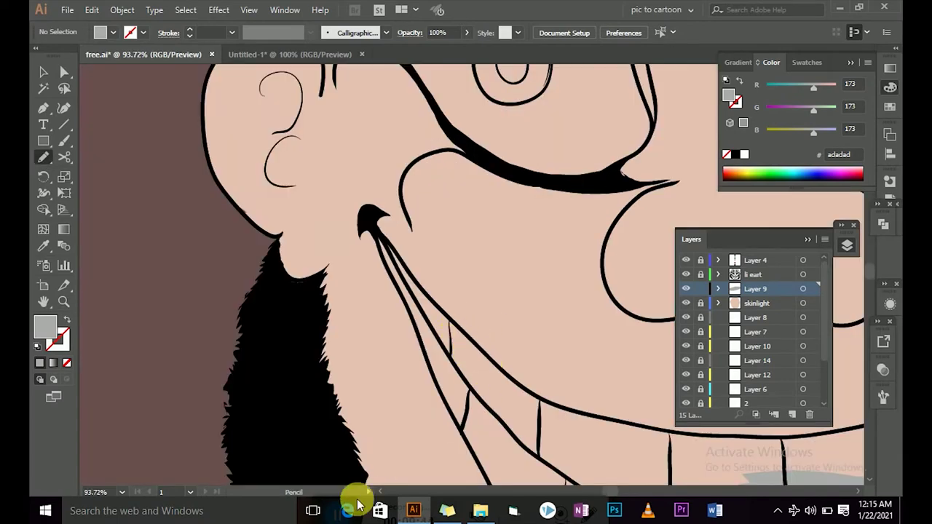
drag(643, 484, 568, 360)
right_click(648, 509)
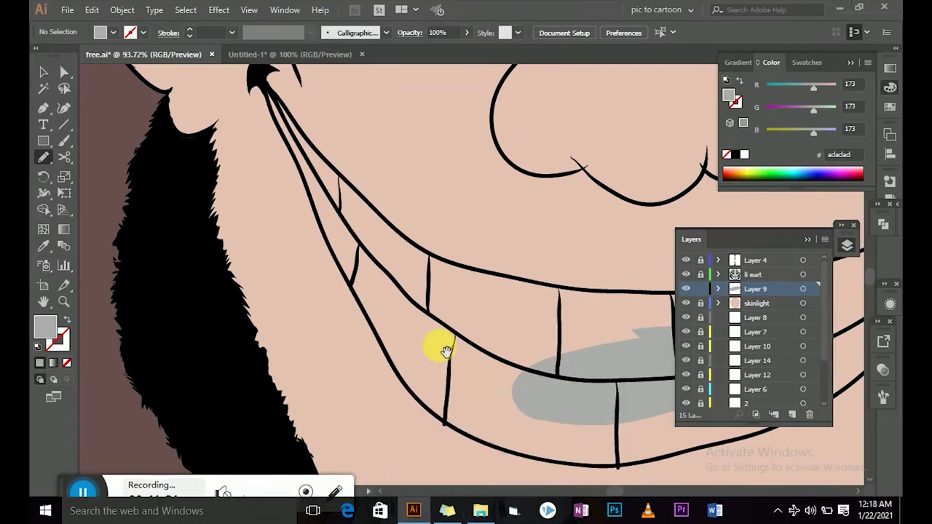
scroll(443, 354, right, 3)
scroll(557, 332, right, 2)
mouse_move(638, 213)
mouse_down()
mouse_move(646, 207)
mouse_move(461, 389)
mouse_move(686, 203)
mouse_up()
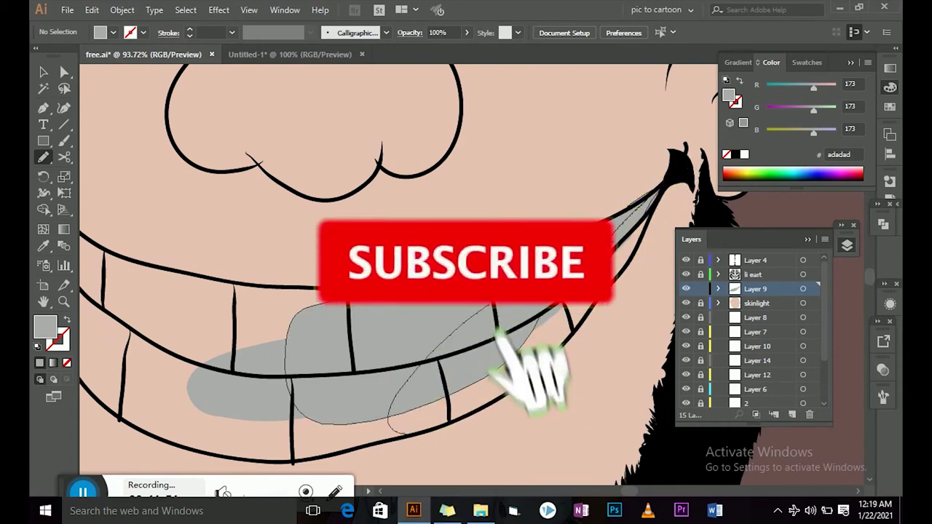
scroll(641, 254, down, 1)
scroll(641, 254, left, 1)
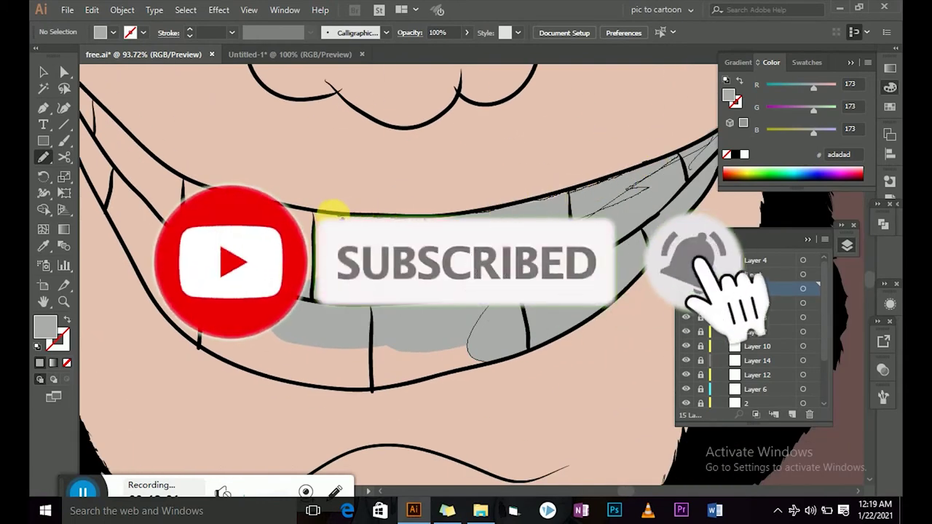
mouse_move(193, 188)
mouse_down()
mouse_move(328, 366)
mouse_move(619, 183)
mouse_move(479, 350)
mouse_move(377, 386)
mouse_move(441, 374)
mouse_move(432, 378)
mouse_move(243, 368)
mouse_move(382, 353)
mouse_up()
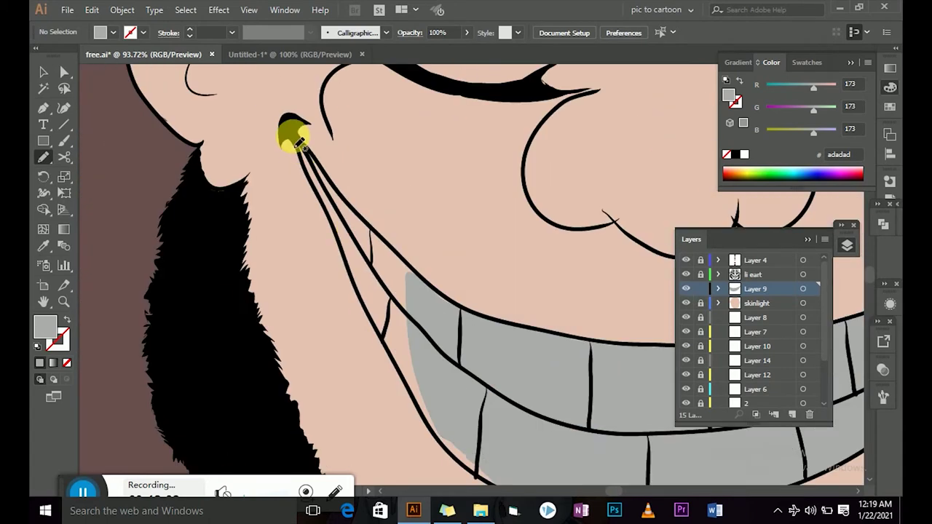
drag(376, 321, 322, 187)
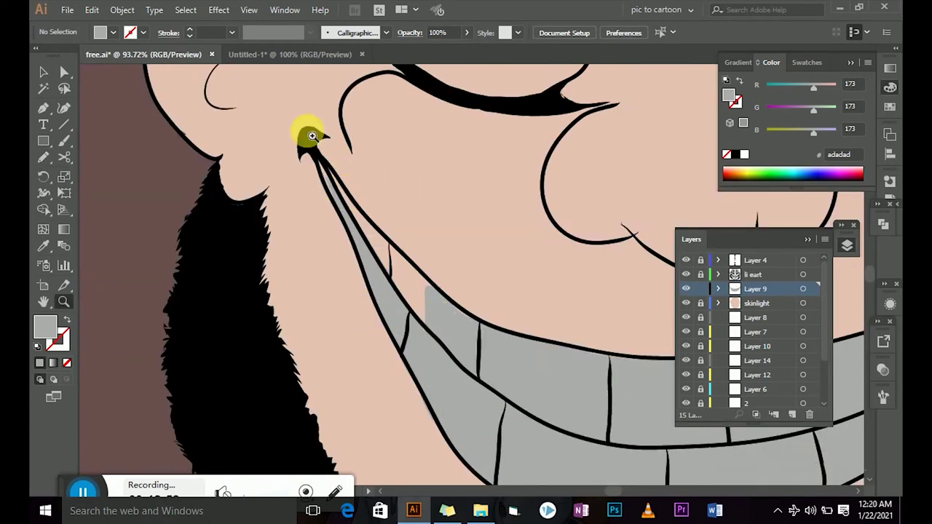
Step: Extend the grey to the mouth corner and draw a dividing line across the top teeth
scroll(312, 138, up, 3)
drag(379, 182, 400, 212)
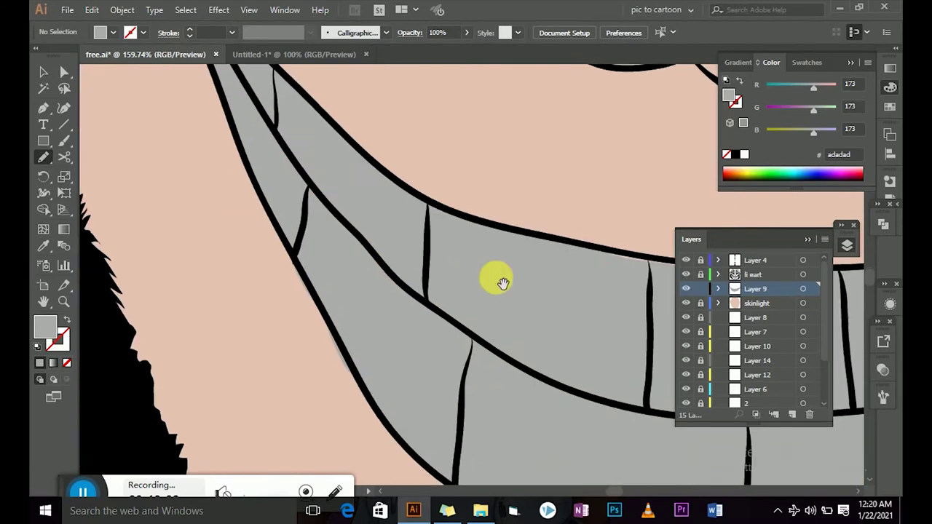
drag(333, 203, 659, 209)
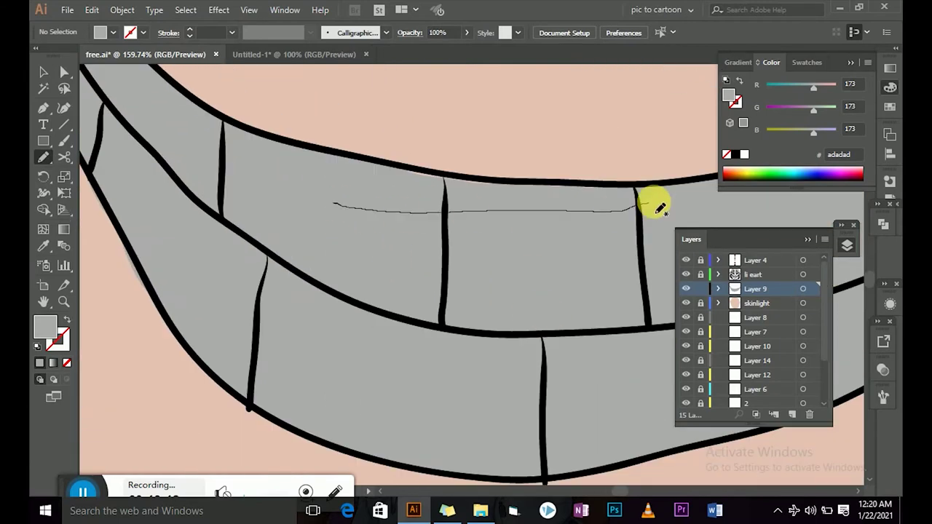
drag(468, 182, 466, 184)
key(ctrl+0)
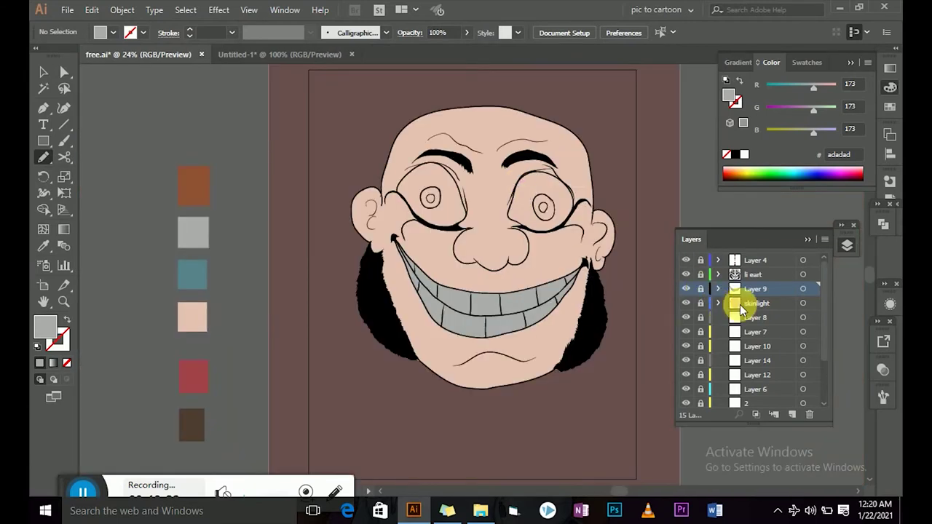
Step: Move Layer 8 above Layer 9, unlock it, and set the fill to 87% light grey
click(792, 415)
drag(755, 317, 754, 289)
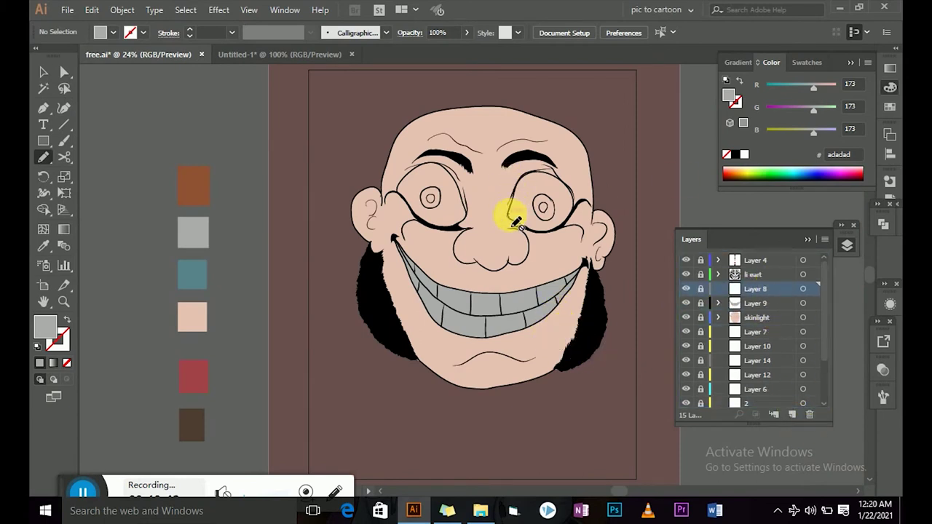
click(700, 289)
click(743, 153)
click(825, 132)
Step: Paint the right eye's white as a light grey oval along its outline
drag(524, 207, 557, 203)
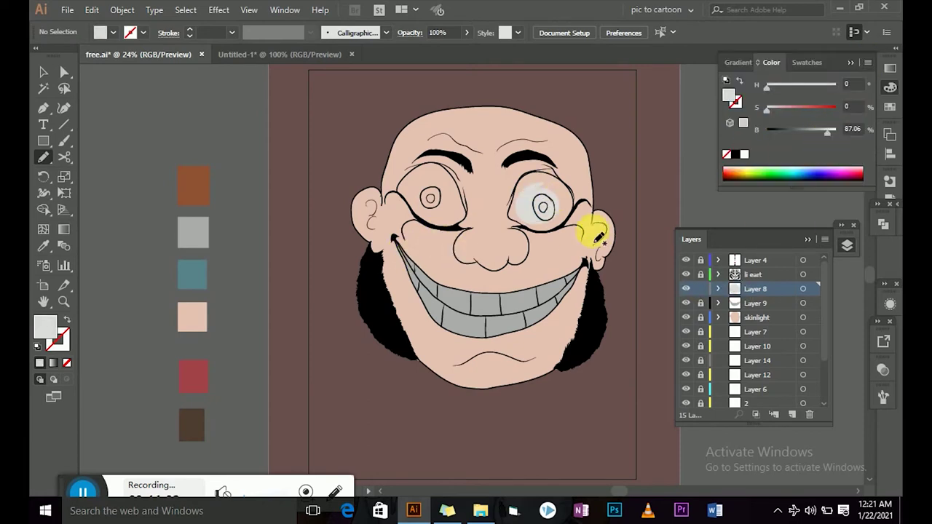
alt+scroll(575, 233, up, 5)
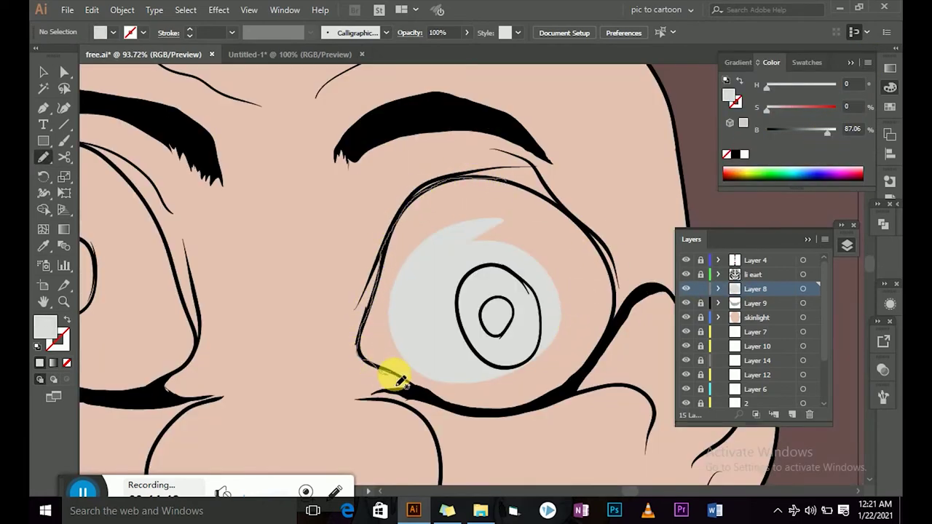
drag(401, 380, 542, 296)
drag(457, 399, 511, 239)
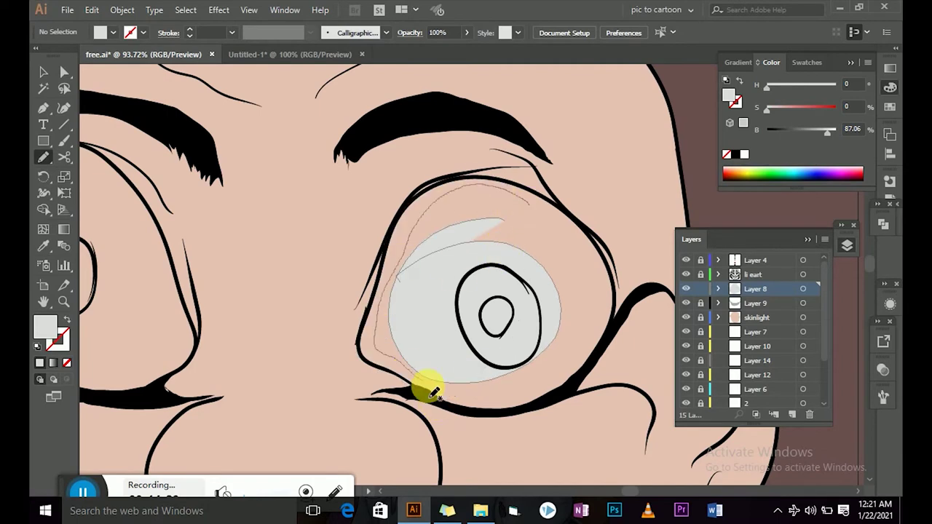
alt+scroll(537, 203, up, 5)
scroll(510, 320, left, 2)
drag(474, 156, 393, 226)
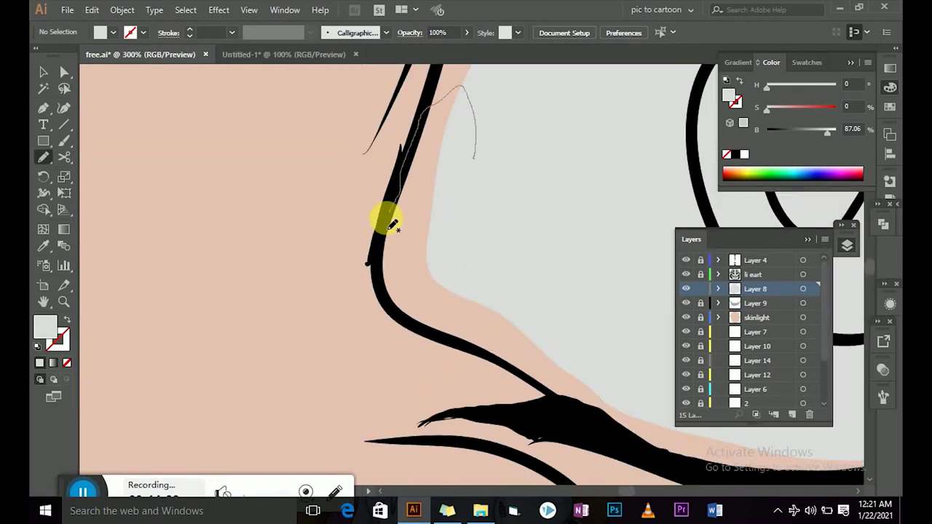
scroll(557, 313, down, 5)
scroll(395, 357, up, 5)
scroll(225, 349, down, 3)
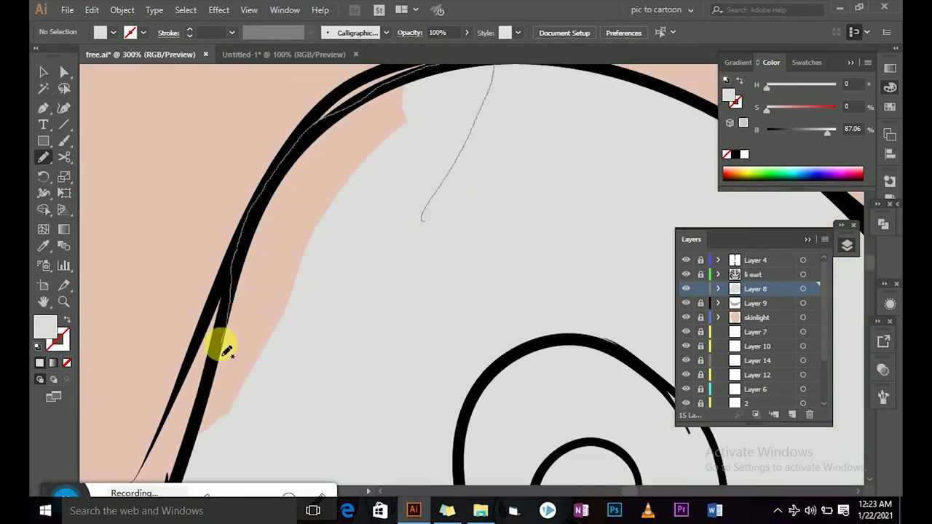
key(ctrl+0)
Step: Fill the left eye's white with grey and touch up its edge
mouse_move(435, 227)
mouse_down()
mouse_move(408, 153)
mouse_move(531, 322)
mouse_up()
alt+scroll(531, 322, up, 3)
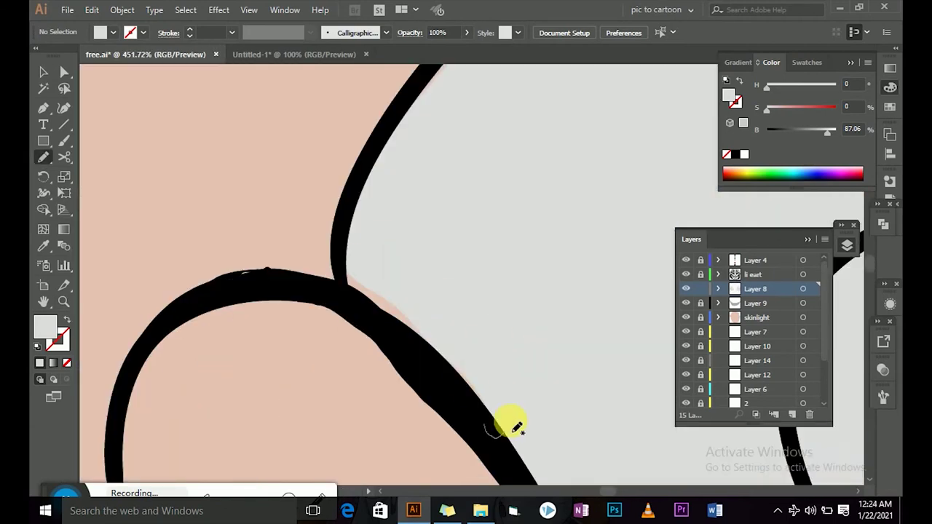
mouse_move(509, 422)
mouse_down()
mouse_move(325, 333)
mouse_move(537, 395)
mouse_move(405, 115)
mouse_move(94, 243)
mouse_move(416, 262)
mouse_up()
key(ctrl+0)
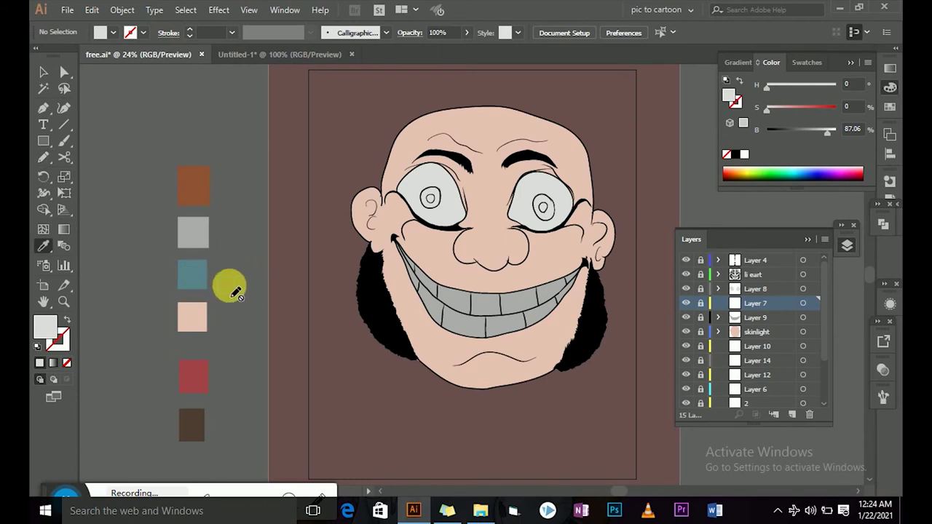
Step: Pick the teal swatch and fill the iris teal, zoomed in on the eyes
key(i)
click(205, 282)
key(z)
click(507, 255)
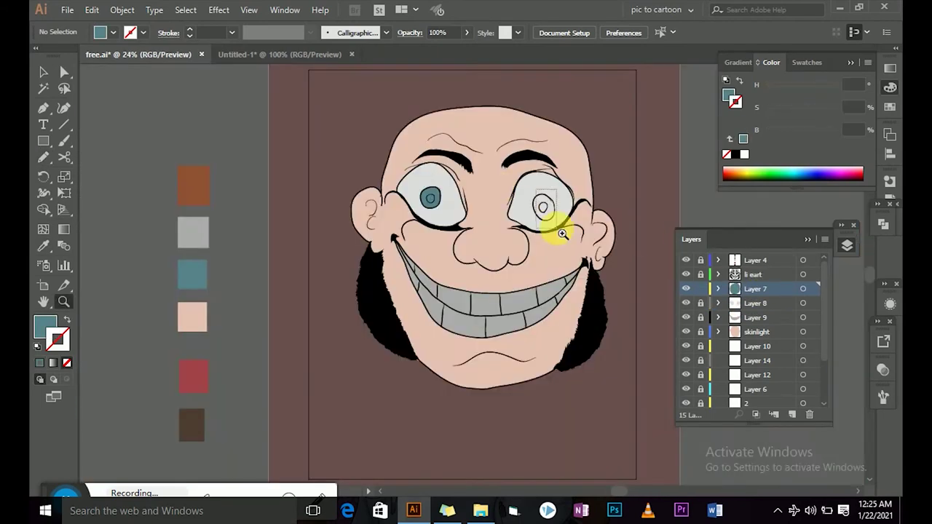
mouse_move(478, 142)
mouse_down()
mouse_move(353, 320)
mouse_move(507, 206)
mouse_up()
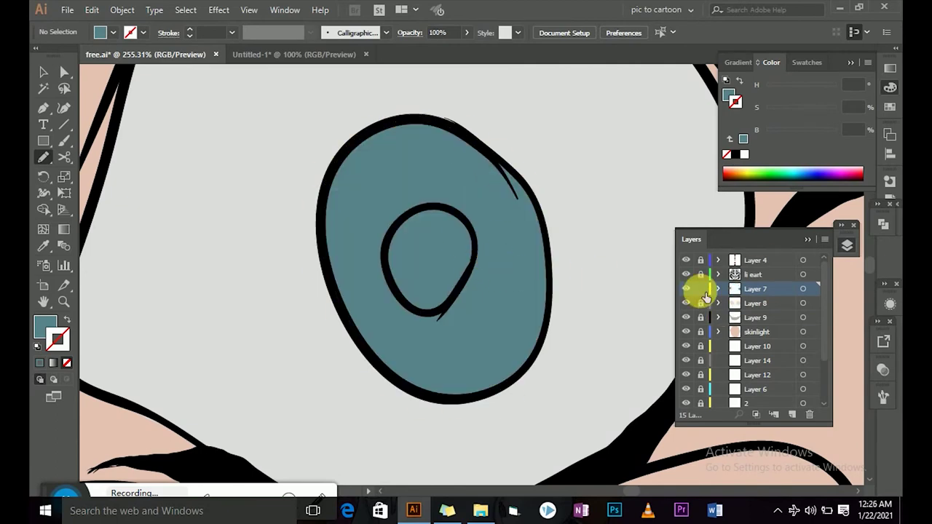
Step: Fill the pupil black on the li eart layer
click(753, 275)
drag(434, 236, 362, 275)
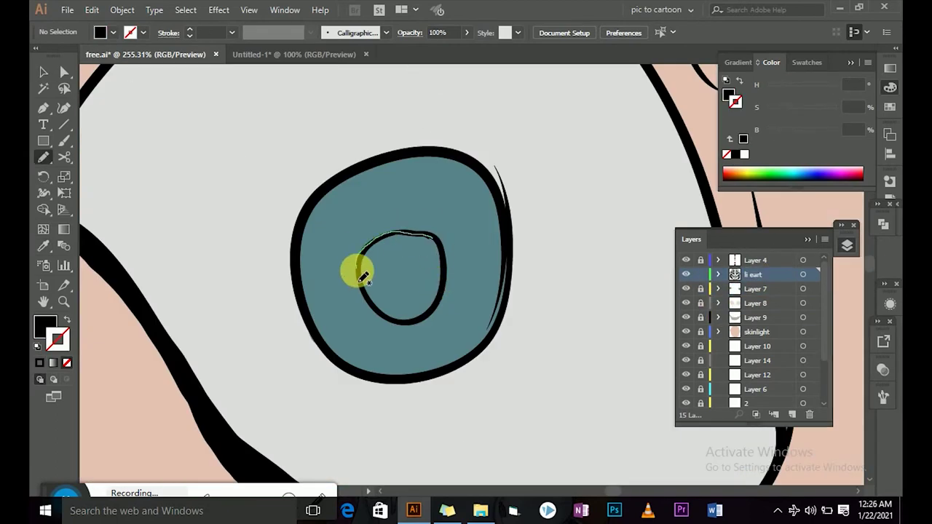
key(ctrl+0)
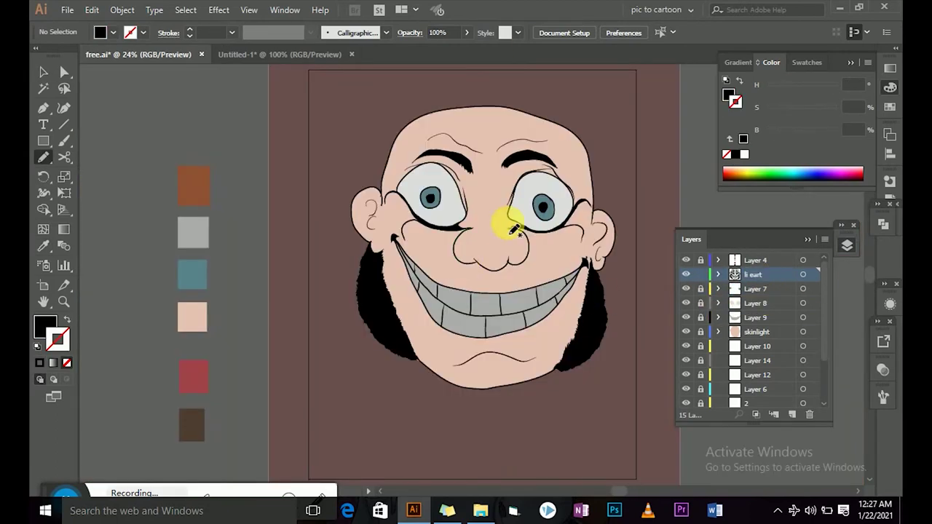
Step: On Layer 10 above skinlight, paint a red stripe from forehead across the right eye
drag(757, 345, 757, 325)
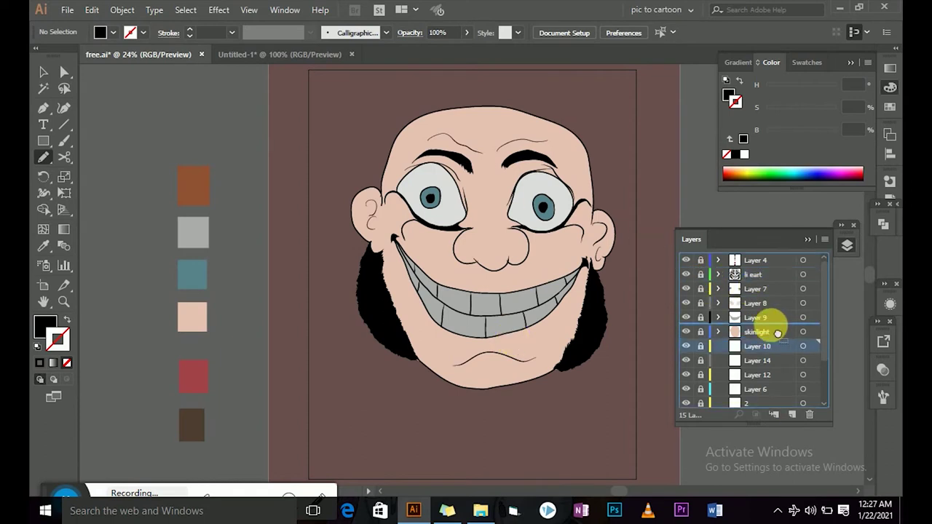
click(192, 376)
scroll(603, 327, up, 3)
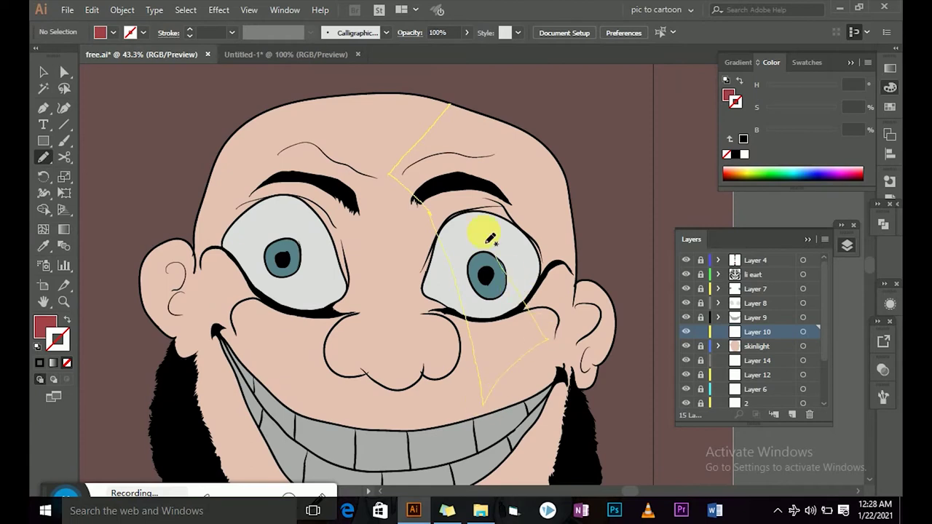
drag(501, 127, 502, 130)
scroll(657, 369, up, 2)
scroll(657, 369, up, 4)
drag(323, 270, 526, 466)
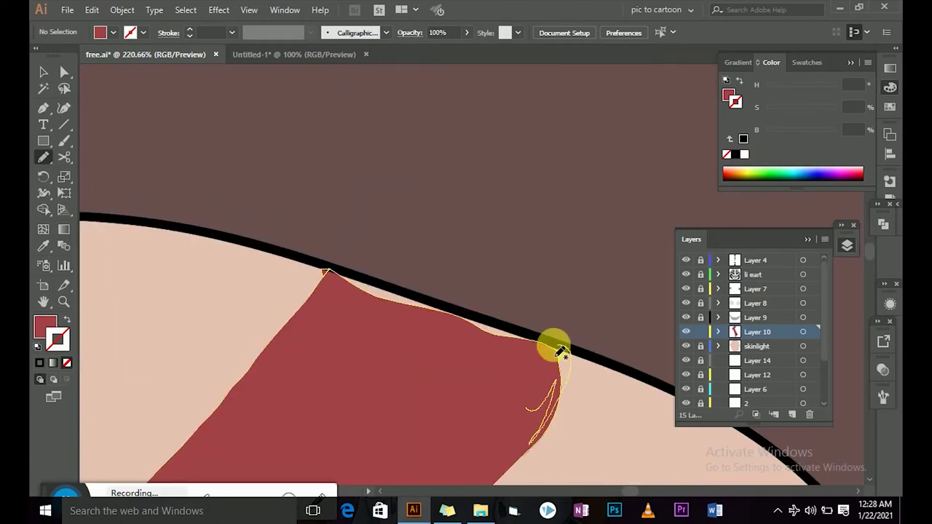
scroll(536, 323, down, 5)
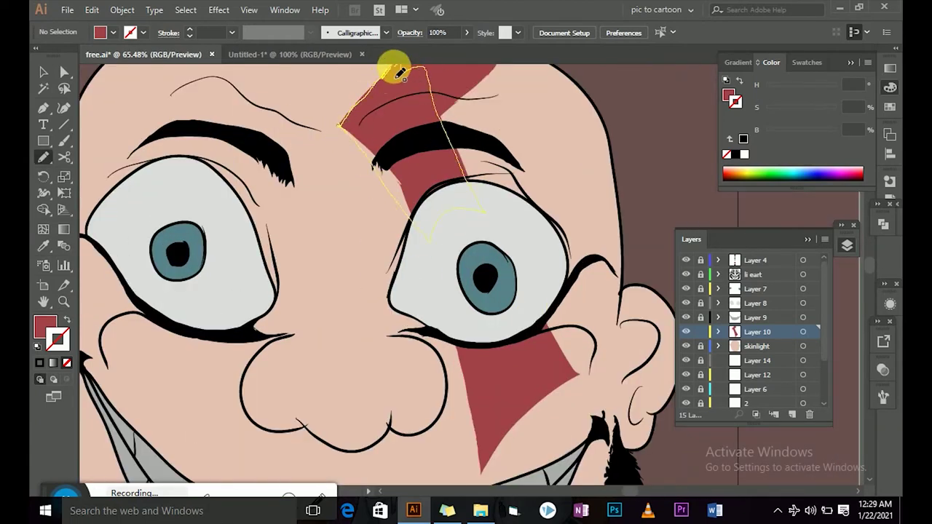
drag(400, 73, 370, 129)
scroll(655, 264, down, 3)
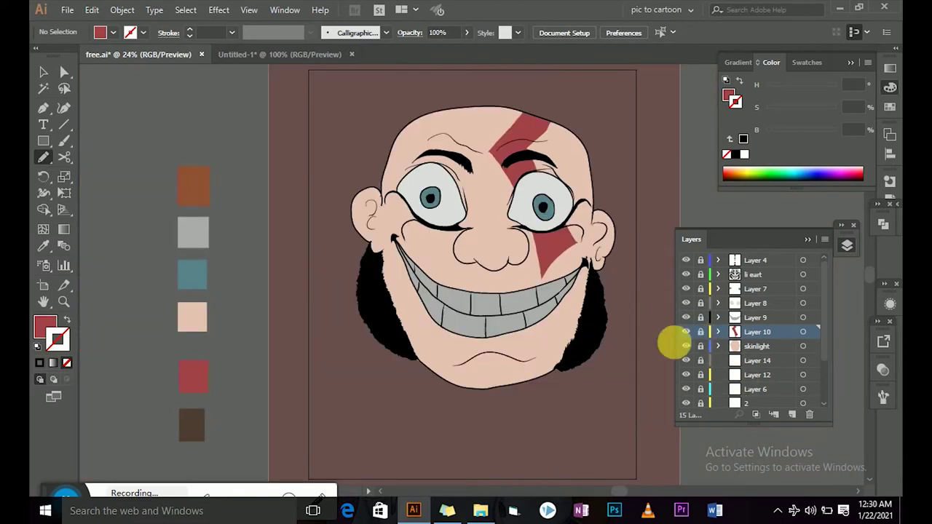
Step: Select the teeth on Layer 9 and raise the B slider to lighten them
click(802, 318)
mouse_move(808, 134)
mouse_down()
mouse_move(821, 133)
mouse_move(780, 110)
mouse_up()
key(ctrl+shift+a)
Step: Add a new layer and pick a darker peach skin tone for Pencil shading
click(802, 360)
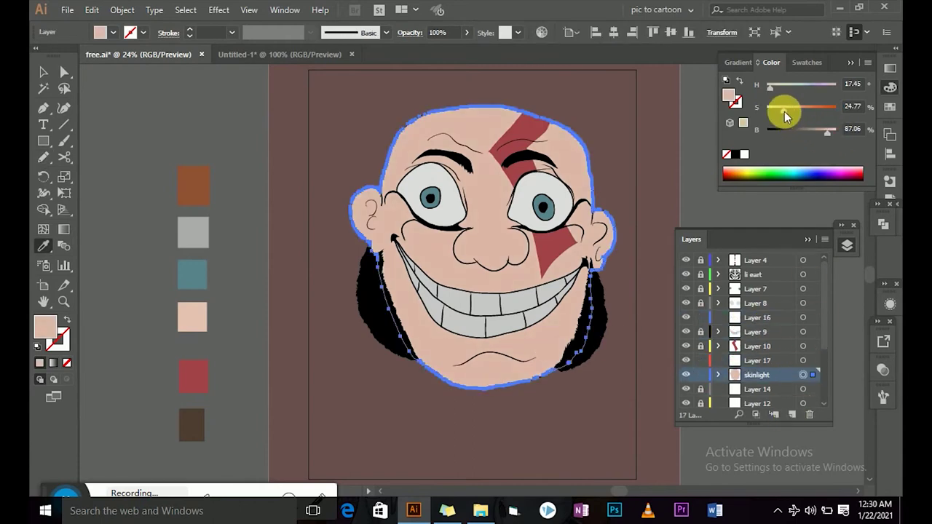
key(ctrl+shift+a)
click(540, 339)
key(n)
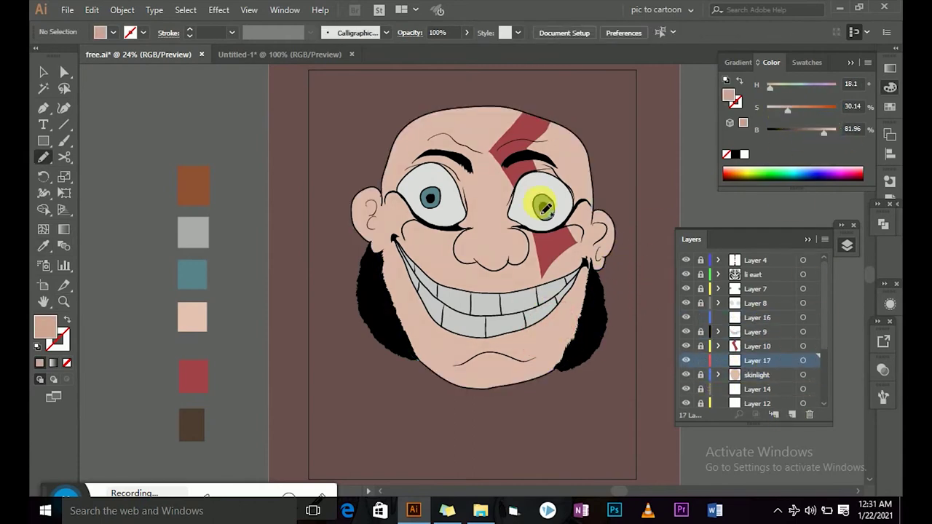
Step: Draw peach shading along the jaw below the ear and along the chin
scroll(537, 202, up, 3)
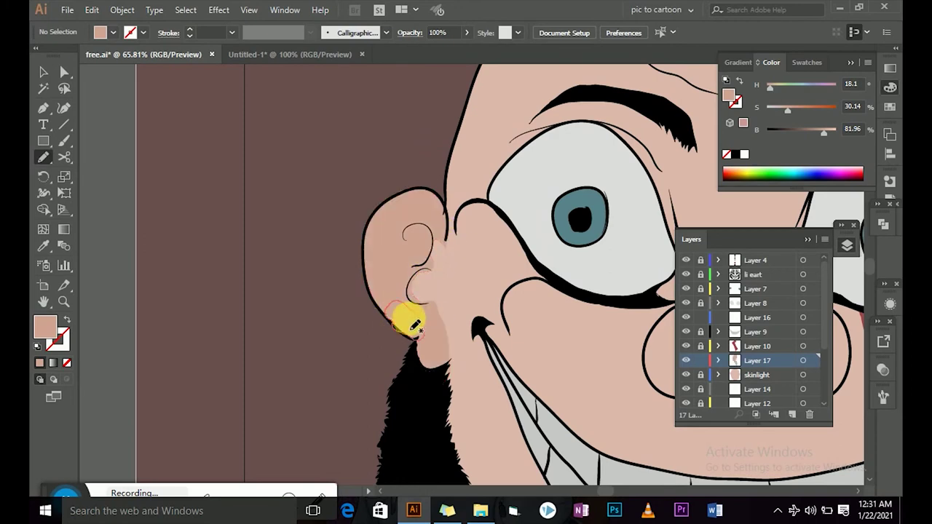
scroll(405, 316, down, 2)
mouse_move(441, 193)
mouse_down()
mouse_move(470, 312)
mouse_move(618, 295)
mouse_up()
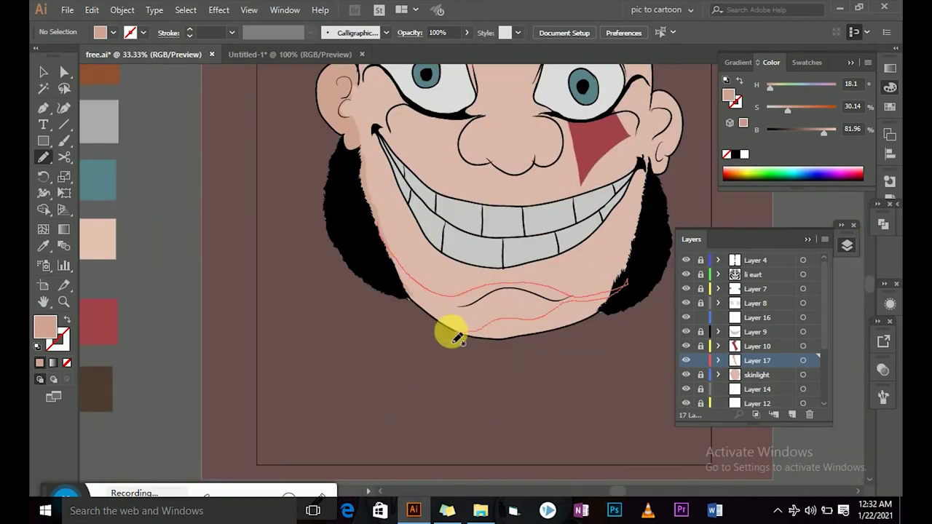
drag(457, 337, 407, 297)
scroll(408, 297, up, 3)
scroll(375, 372, up, 2)
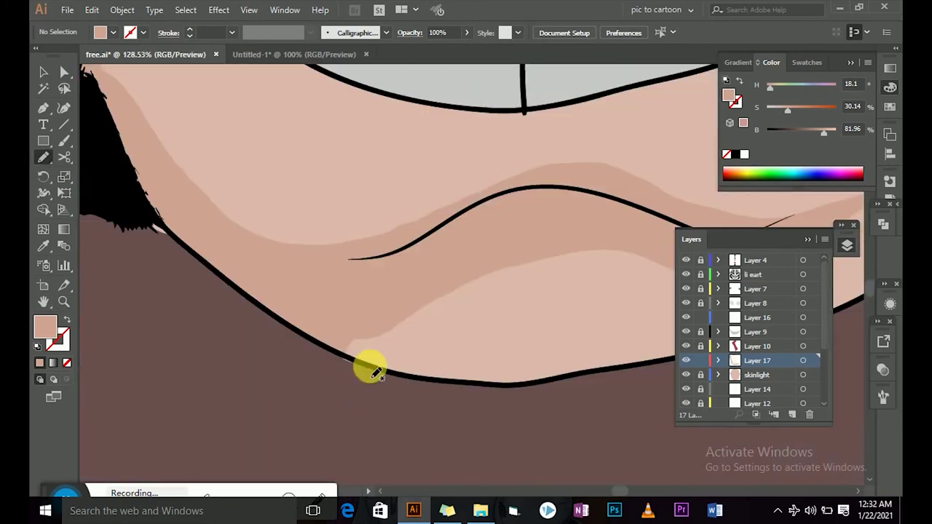
scroll(375, 372, down, 3)
scroll(505, 275, up, 2)
Step: Shade the skin along the lower lip and around the ear
mouse_move(141, 97)
mouse_down()
mouse_move(578, 350)
mouse_move(319, 195)
mouse_up()
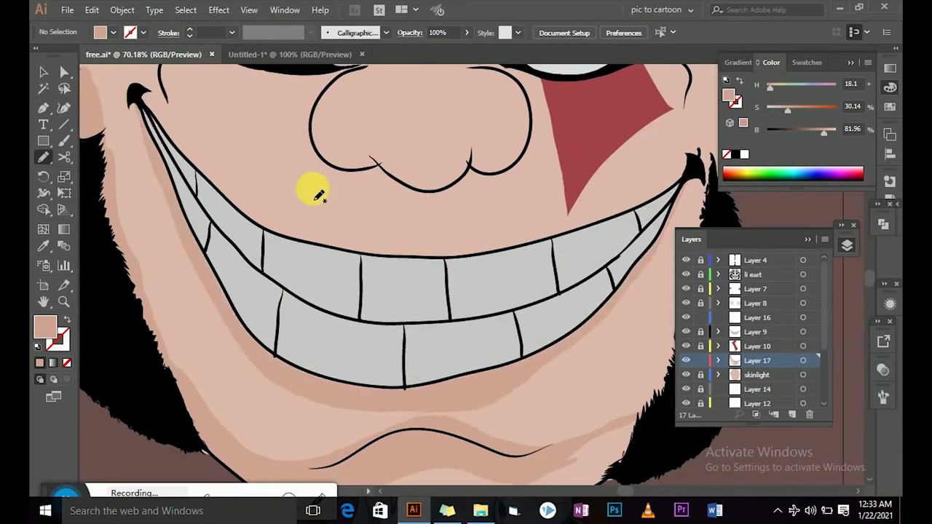
scroll(319, 195, up, 2)
scroll(437, 255, right, 3)
mouse_move(500, 183)
mouse_down()
mouse_move(457, 204)
mouse_move(505, 183)
mouse_up()
scroll(489, 208, down, 5)
mouse_move(514, 283)
mouse_down()
mouse_move(373, 405)
mouse_move(516, 307)
mouse_up()
scroll(520, 98, up, 3)
scroll(256, 329, right, 3)
drag(368, 280, 410, 357)
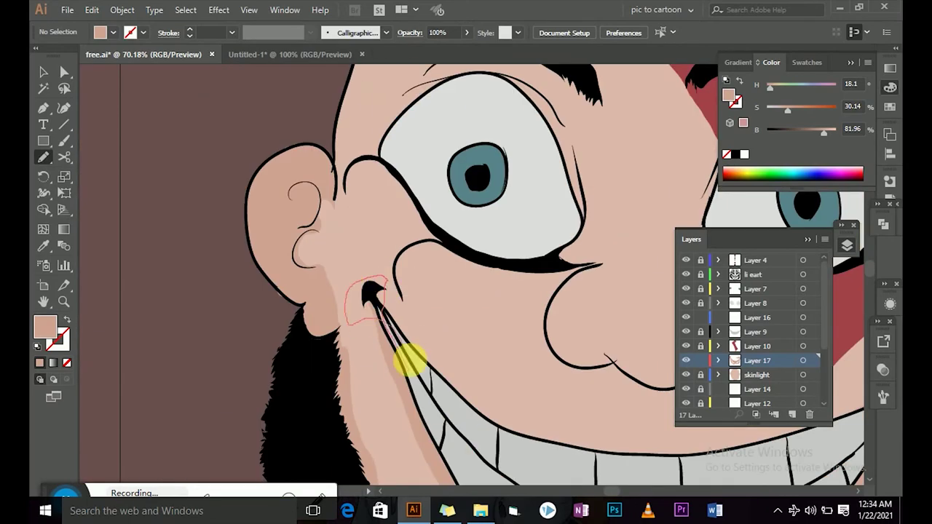
scroll(327, 272, right, 3)
scroll(344, 312, left, 2)
scroll(500, 262, right, 5)
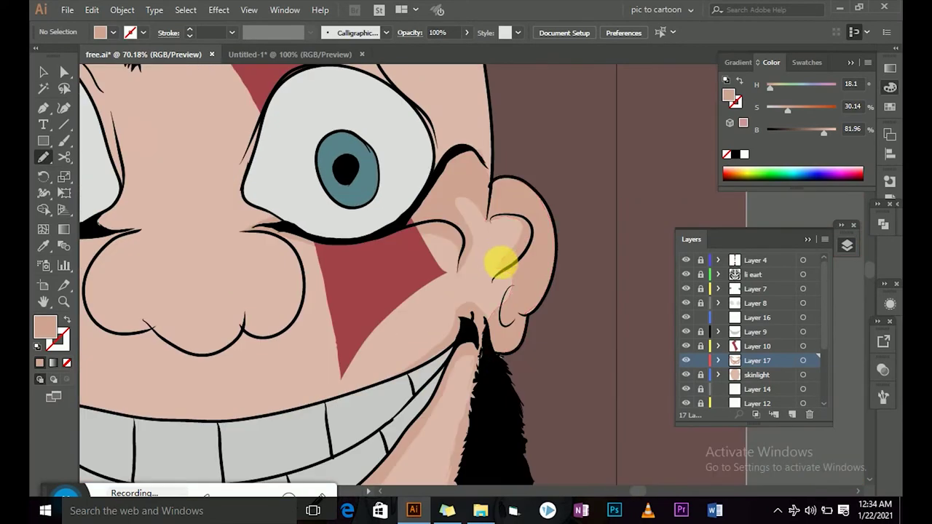
Step: Shade from the eye up along the eyebrow and under the right eye
drag(244, 229, 498, 199)
scroll(313, 250, up, 3)
scroll(313, 250, left, 5)
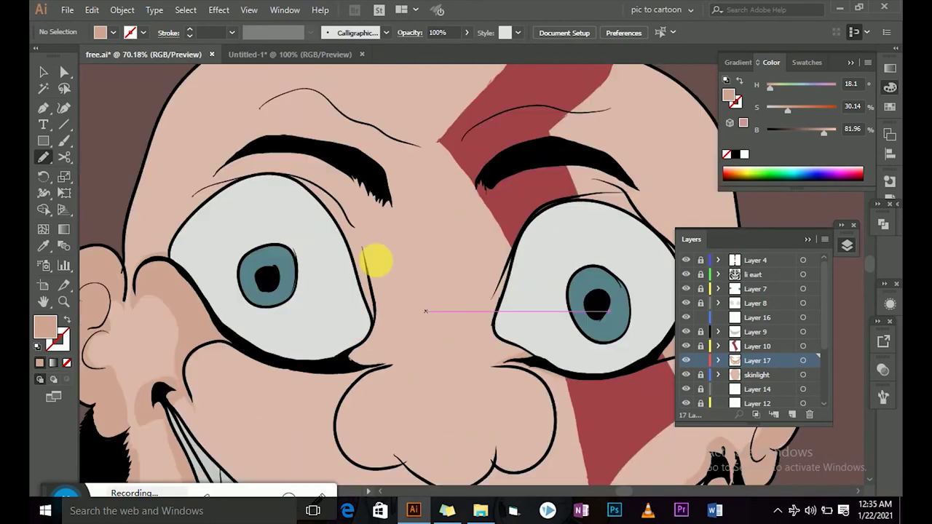
drag(194, 187, 437, 308)
drag(386, 284, 478, 368)
drag(349, 362, 529, 371)
scroll(529, 371, down, 4)
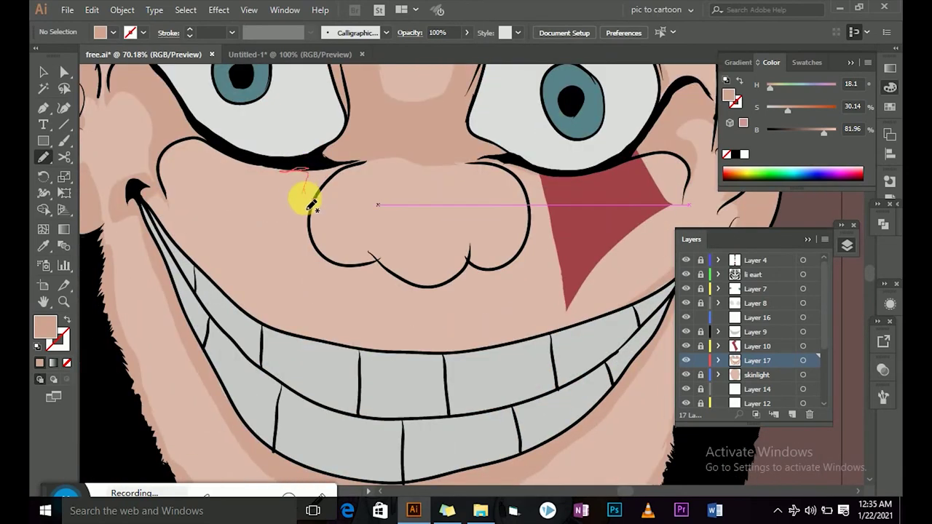
mouse_move(305, 197)
mouse_down()
mouse_move(531, 191)
mouse_move(415, 285)
mouse_move(437, 160)
mouse_up()
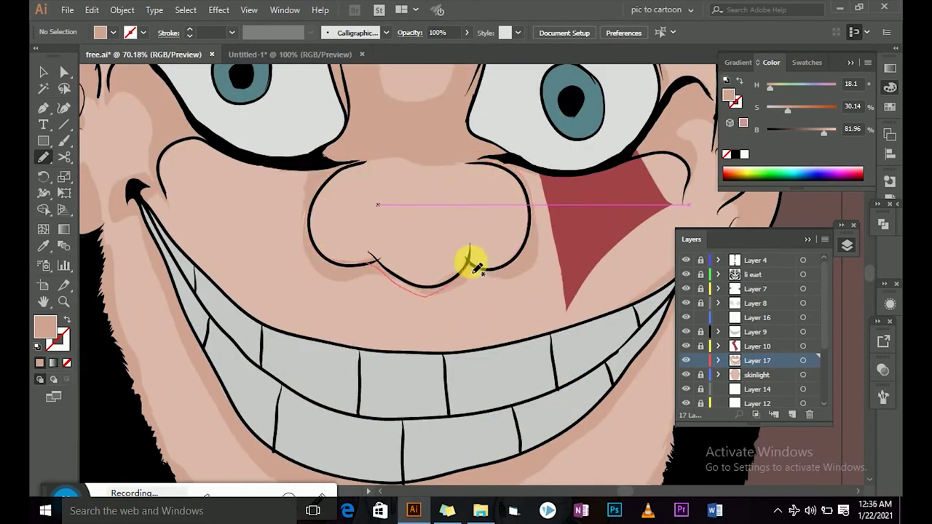
Step: Zoom into the forehead and shade its right side, then fit the face in view
key(ctrl+0)
key(z)
drag(557, 258, 482, 200)
scroll(524, 262, up, 2)
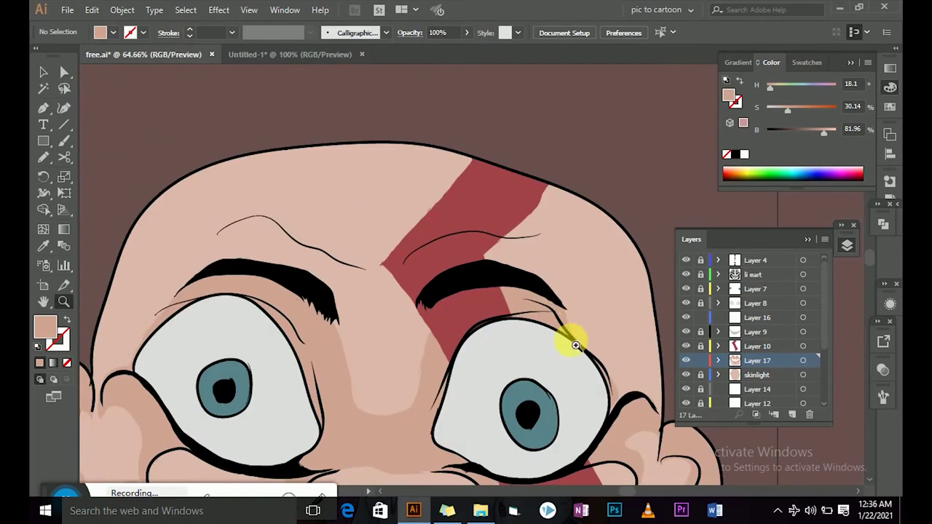
key(n)
mouse_move(593, 342)
mouse_down()
mouse_move(575, 194)
mouse_move(509, 371)
mouse_up()
mouse_move(502, 182)
mouse_down()
mouse_move(586, 377)
mouse_move(624, 245)
mouse_up()
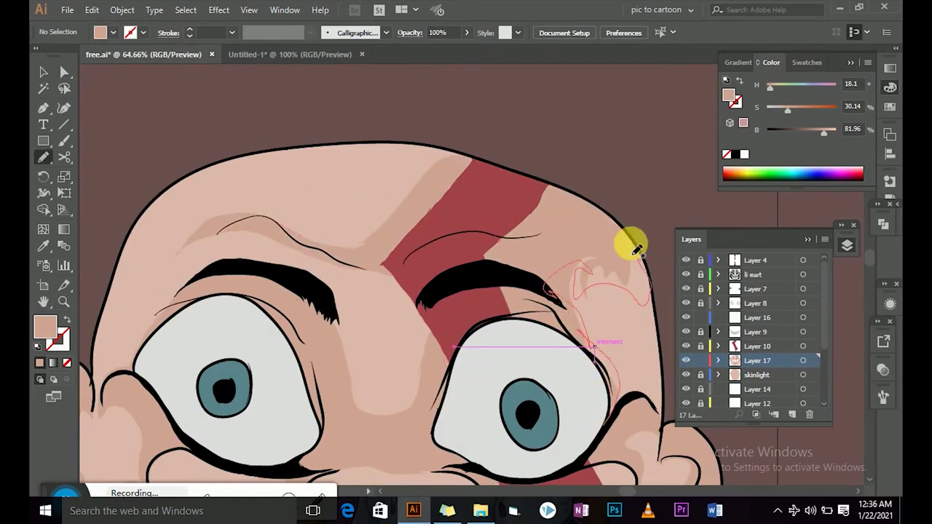
key(ctrl+0)
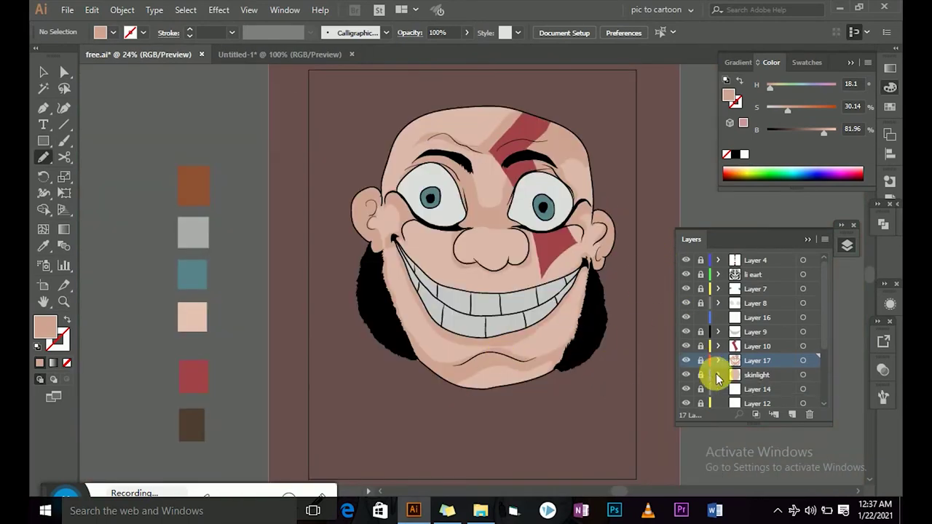
Step: On a new layer, draw darker shadow shapes around the left eye and cheek
key(ctrl+l)
scroll(475, 182, up, 3)
drag(480, 289, 473, 280)
drag(472, 278, 548, 287)
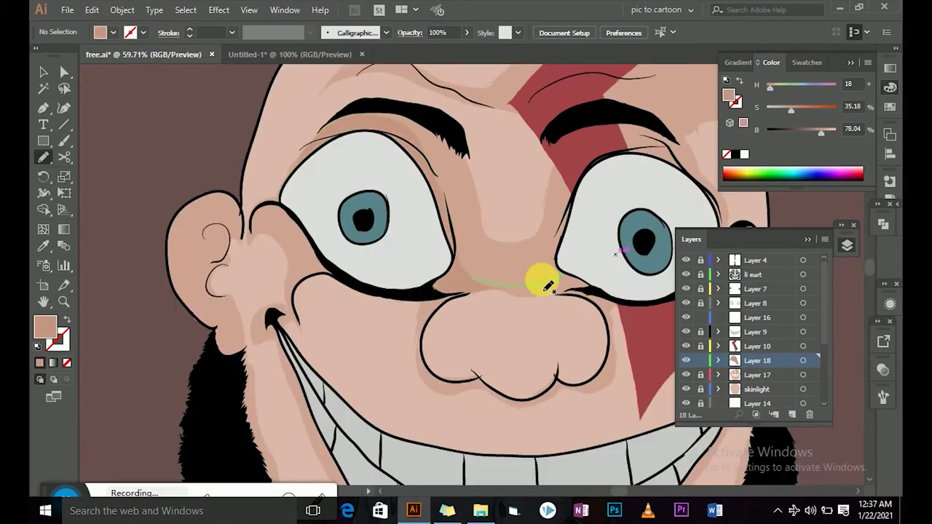
drag(684, 168, 401, 298)
mouse_move(252, 241)
mouse_down()
mouse_move(369, 267)
mouse_move(343, 260)
mouse_up()
Step: Trace darker shadows along the smile and lower lip, then fit the face in view
scroll(302, 227, down, 3)
scroll(302, 227, right, 2)
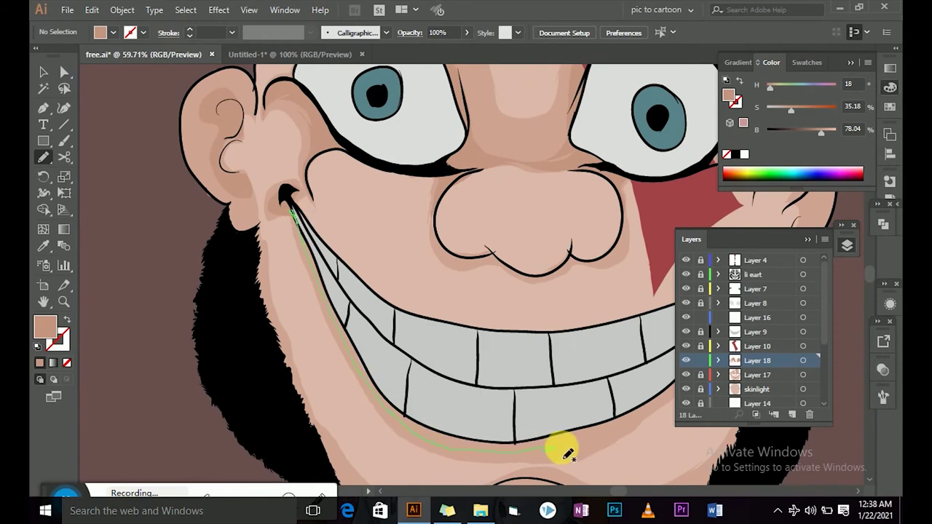
scroll(441, 316, right, 5)
drag(495, 233, 407, 332)
scroll(408, 333, left, 4)
drag(305, 393, 509, 375)
drag(202, 156, 276, 366)
scroll(277, 366, up, 4)
scroll(468, 308, right, 5)
scroll(417, 368, left, 3)
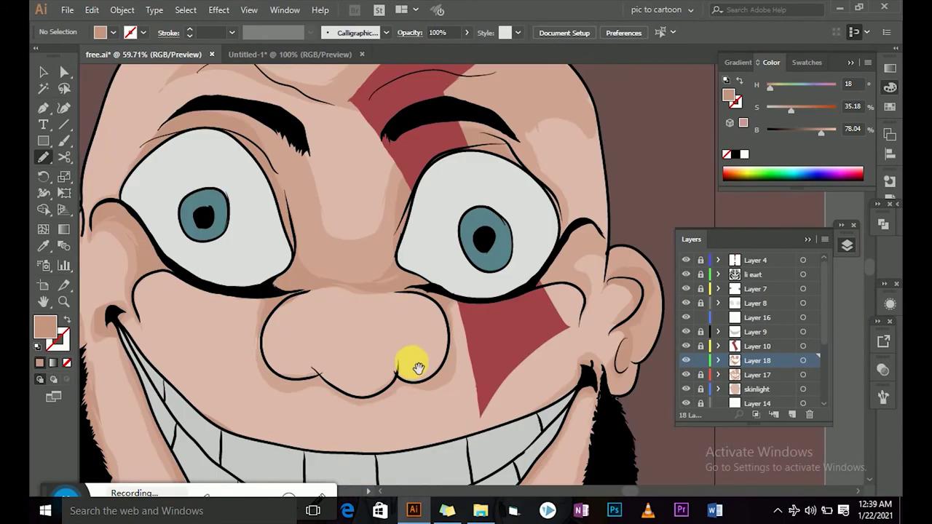
key(ctrl+0)
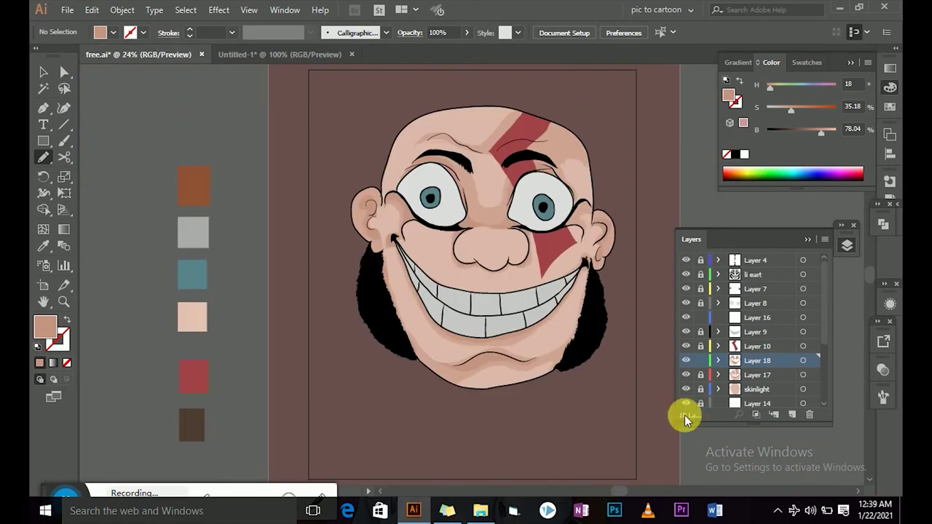
Step: On the teeth layer, shade grey along the mouth corner, upper teeth and row divider
scroll(546, 335, up, 5)
ctrl+click(541, 343)
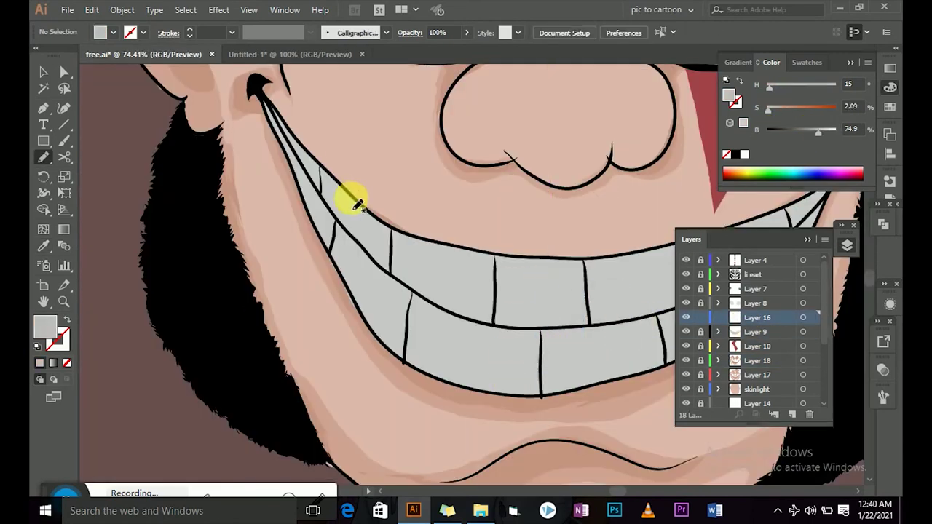
drag(354, 197, 338, 193)
scroll(339, 192, up, 5)
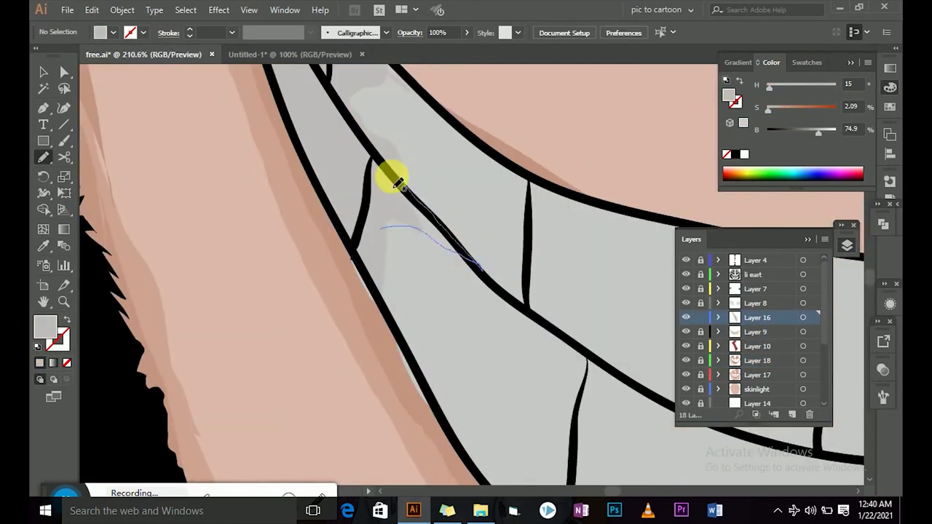
mouse_move(389, 179)
mouse_down()
mouse_move(222, 312)
mouse_move(437, 328)
mouse_up()
scroll(437, 328, down, 3)
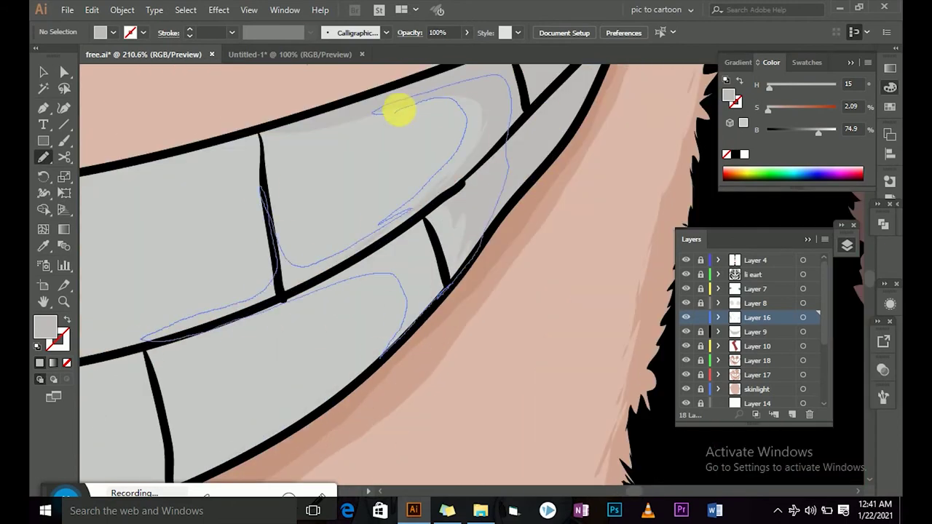
drag(379, 235, 270, 159)
scroll(270, 159, down, 3)
Step: Shade the lower teeth edges and add short grey strokes on individual teeth
drag(510, 204, 345, 198)
scroll(655, 160, down, 3)
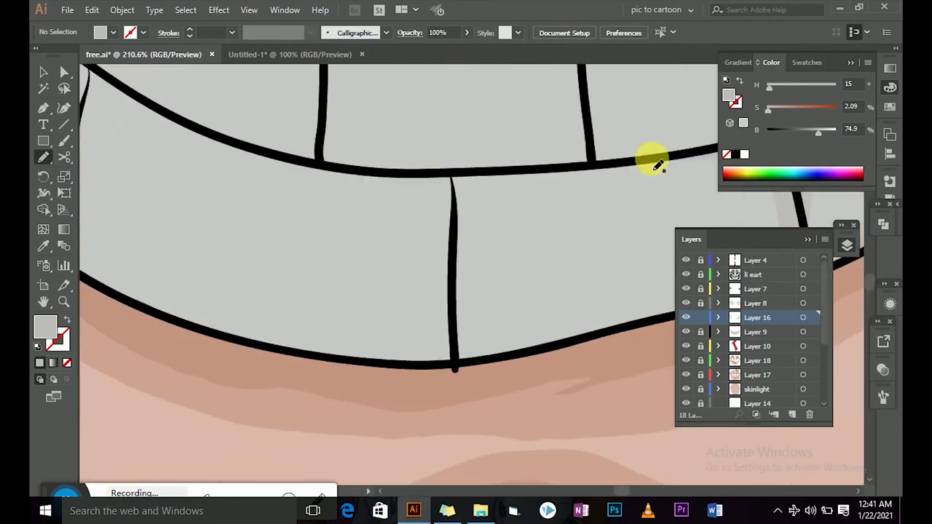
drag(655, 160, 439, 214)
scroll(439, 214, up, 3)
drag(403, 366, 378, 183)
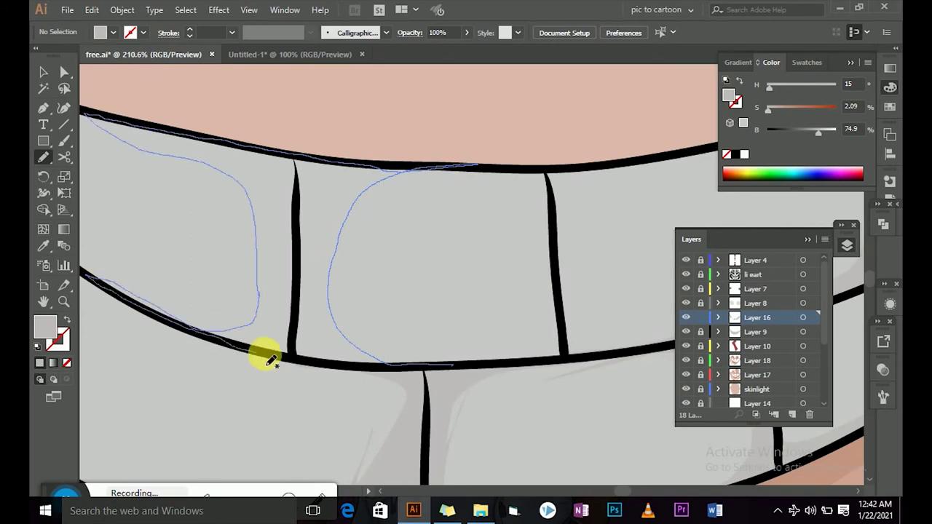
mouse_move(269, 358)
mouse_down()
mouse_move(354, 181)
mouse_move(430, 88)
mouse_up()
drag(540, 440, 539, 381)
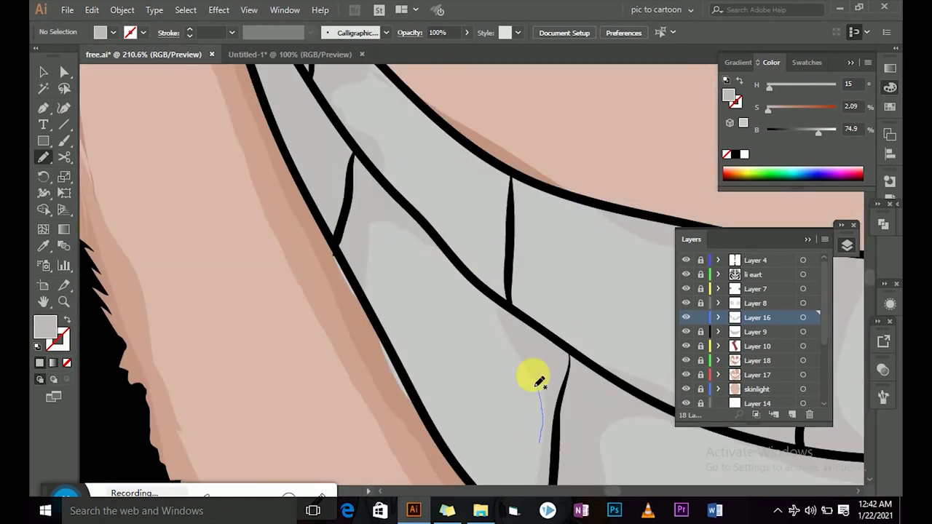
scroll(687, 233, down, 3)
key(ctrl+0)
scroll(486, 231, up, 2)
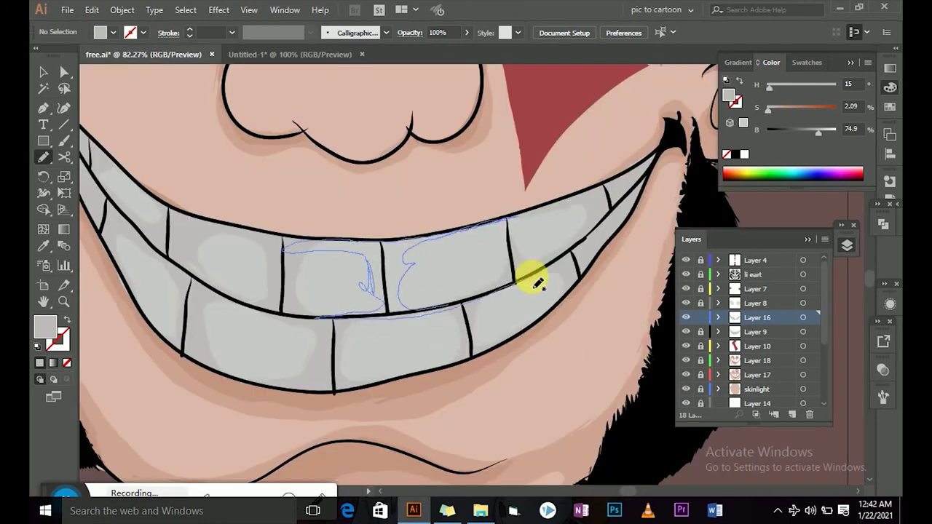
key(ctrl+z)
key(ctrl+z)
key(ctrl+0)
Step: On a new layer, draw darker grey shading on the upper and lower teeth
key(ctrl+l)
scroll(516, 267, up, 2)
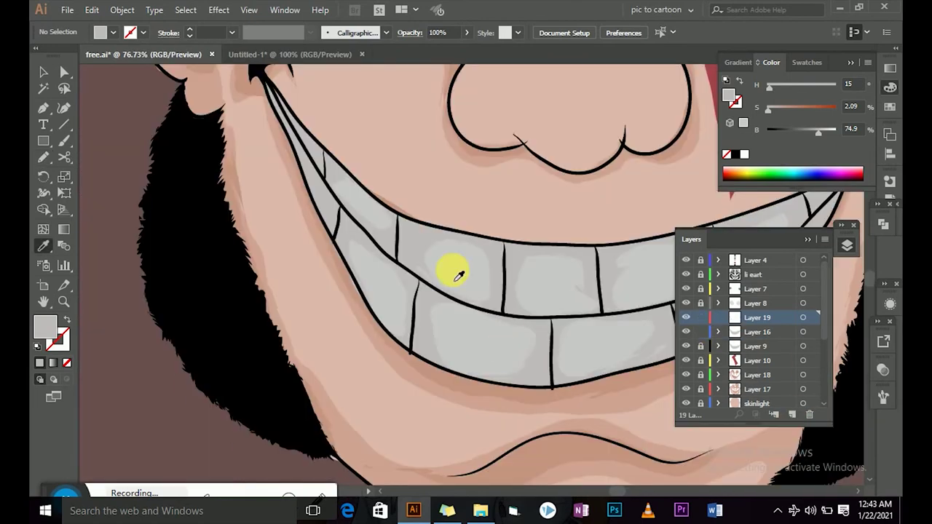
drag(663, 275, 301, 170)
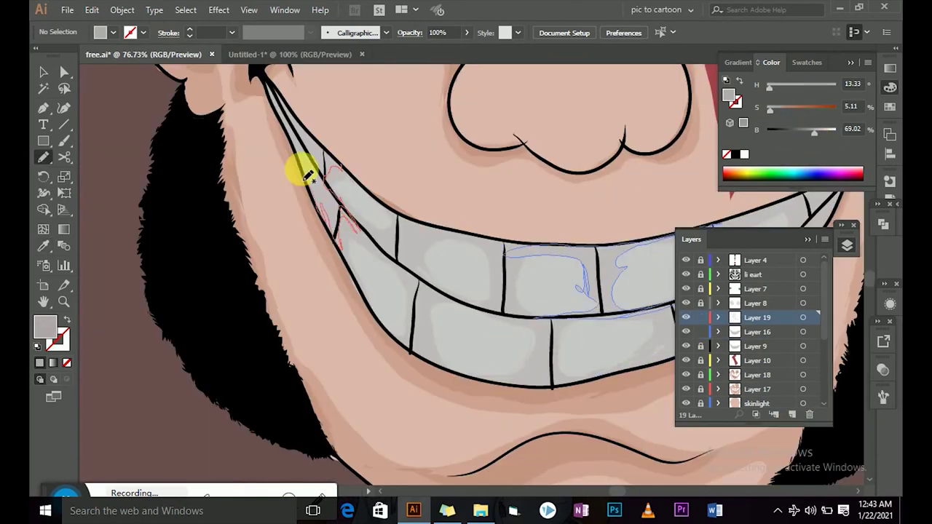
scroll(582, 208, right, 4)
scroll(567, 250, down, 1)
scroll(421, 231, left, 2)
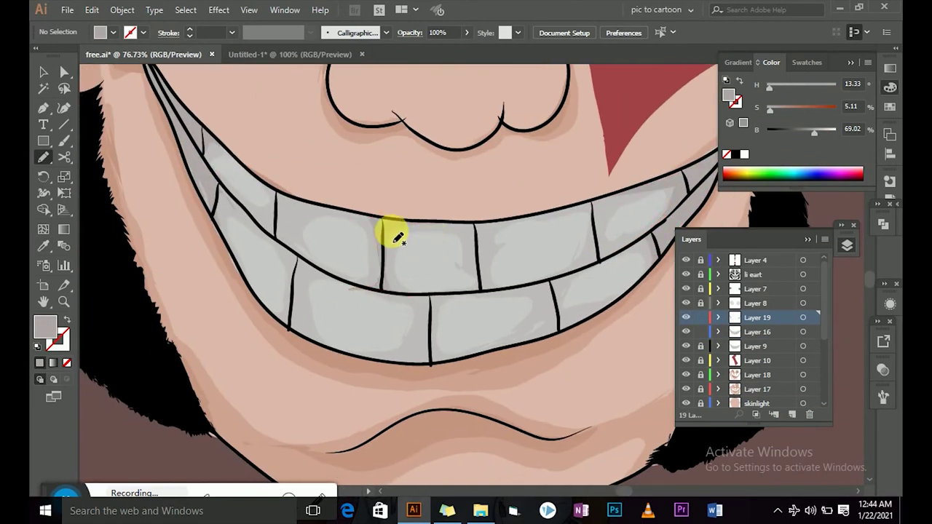
mouse_move(477, 286)
mouse_down()
mouse_move(541, 308)
mouse_move(558, 208)
mouse_up()
scroll(560, 276, left, 2)
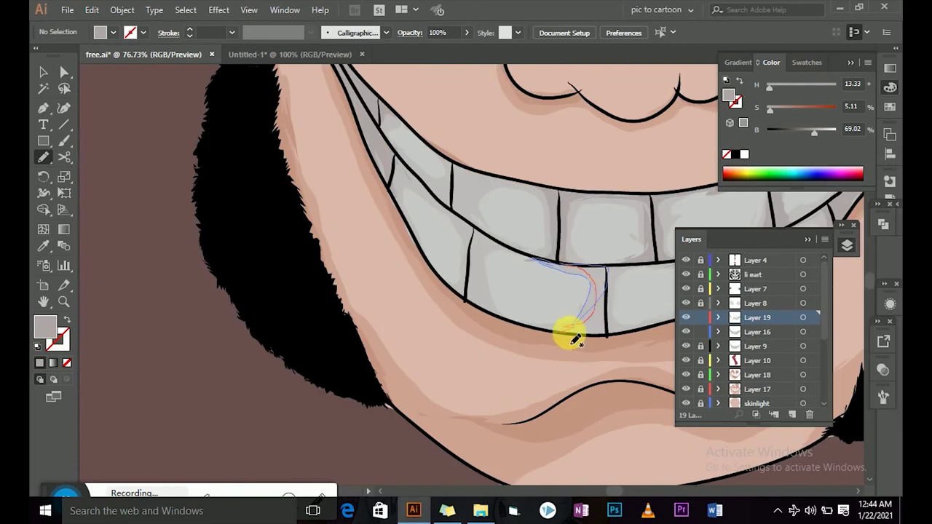
drag(565, 333, 530, 260)
scroll(483, 250, right, 1)
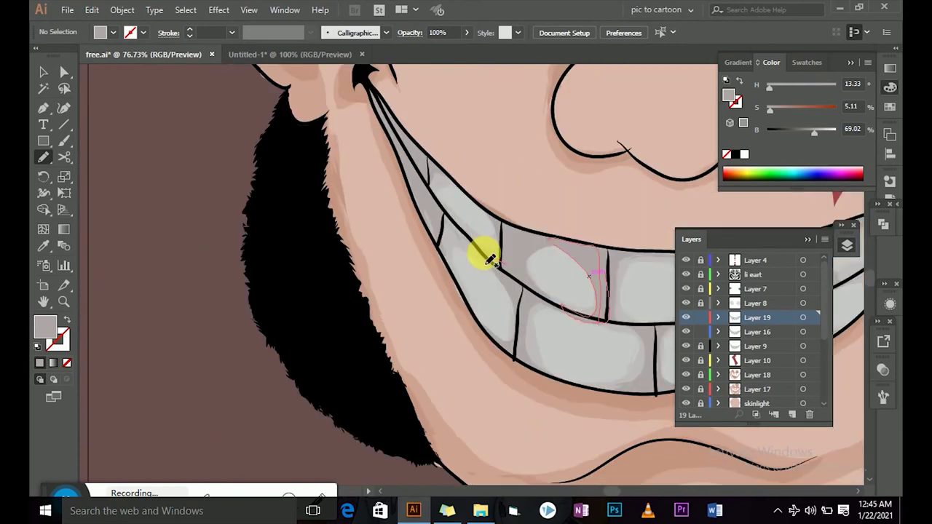
scroll(422, 219, right, 1)
scroll(378, 199, right, 2)
Step: Back on the teeth layer, outline lighter patches on lower and upper teeth
click(700, 332)
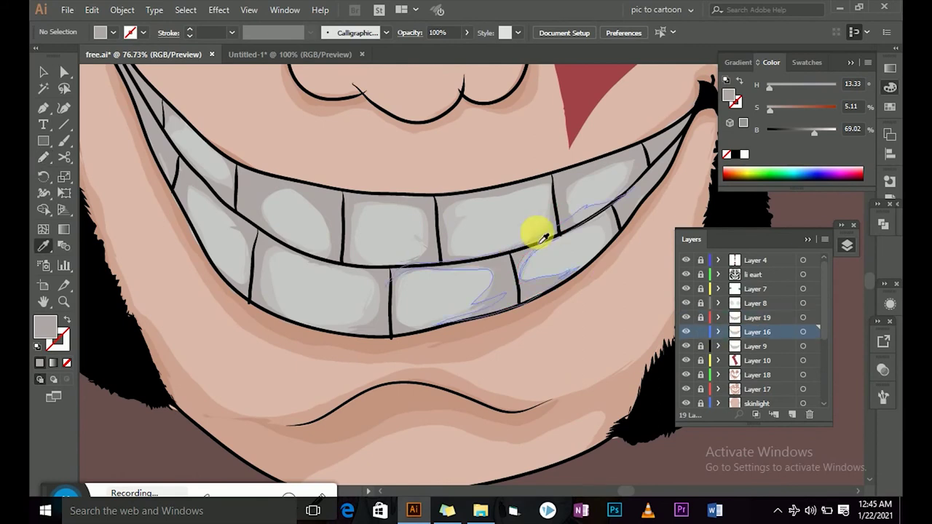
drag(535, 233, 588, 204)
scroll(513, 193, left, 2)
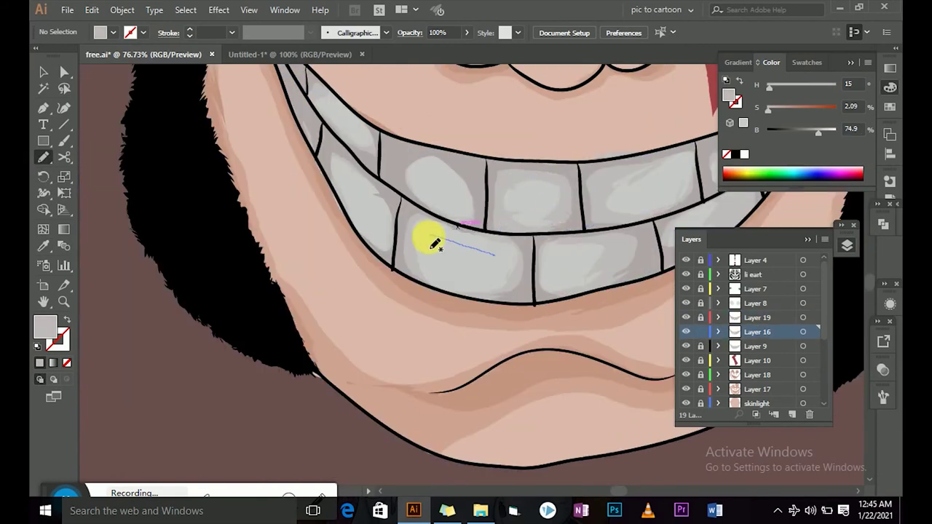
mouse_move(435, 244)
mouse_down()
mouse_move(524, 267)
mouse_move(461, 225)
mouse_up()
drag(604, 222, 618, 167)
scroll(617, 150, right, 2)
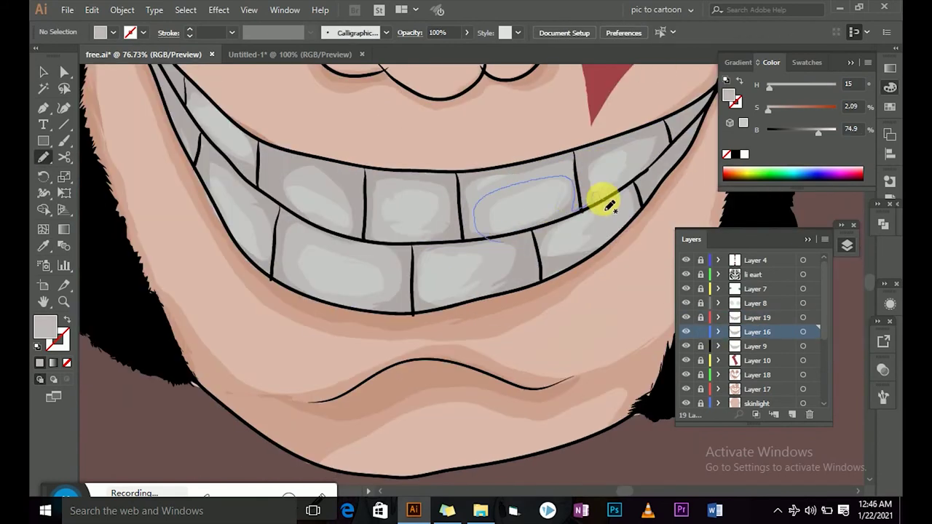
alt+scroll(409, 308, down, 1)
alt+scroll(395, 296, down, 1)
alt+scroll(395, 295, down, 2)
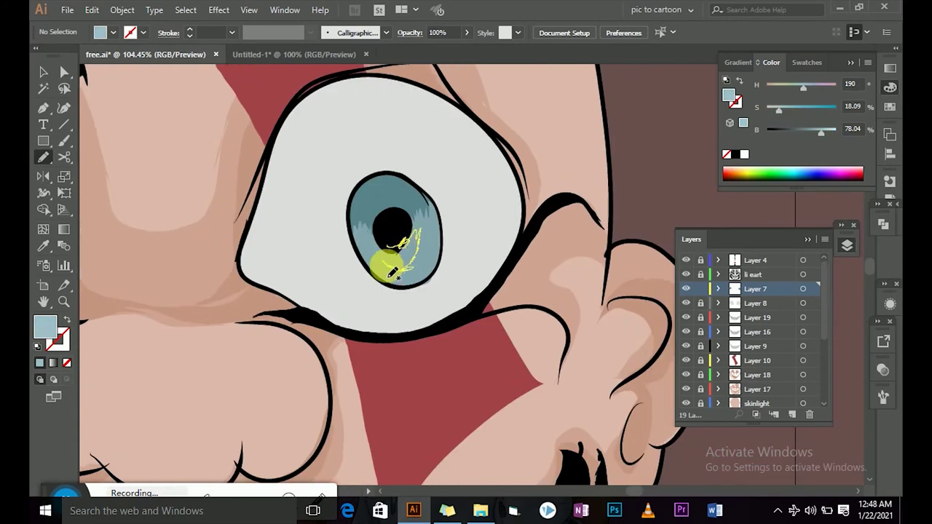
Step: Choose white as the fill for the eye catchlights and fit the face in view
click(744, 155)
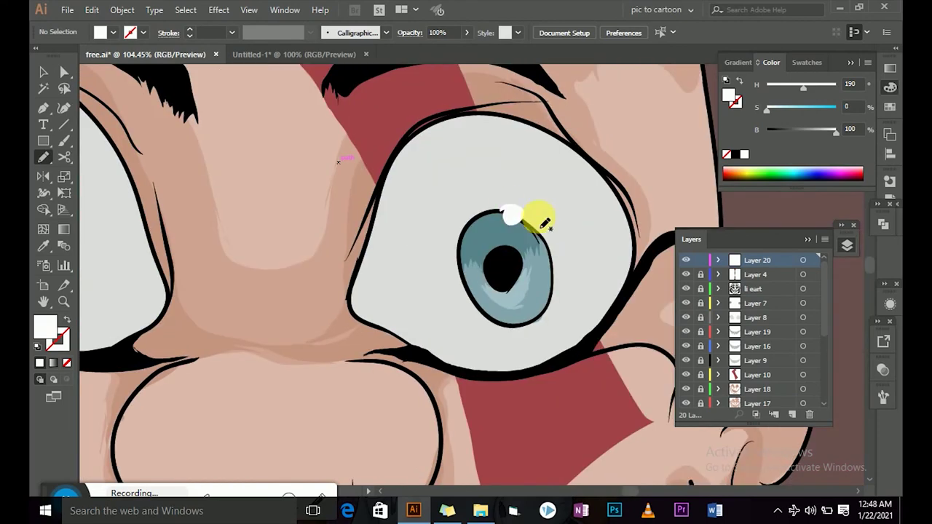
key(ctrl+0)
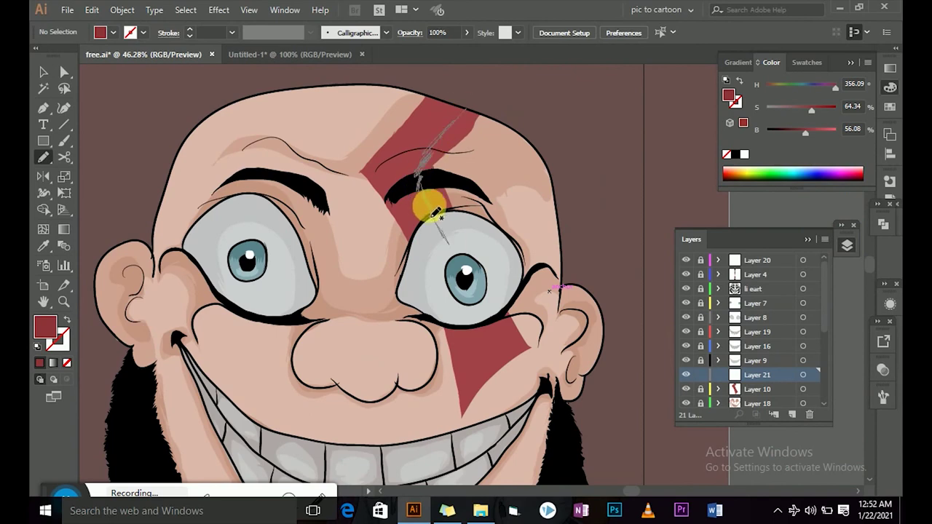
Step: Add dark red shading on the face stripe and tone the nose highlight soft pink
drag(446, 108, 460, 358)
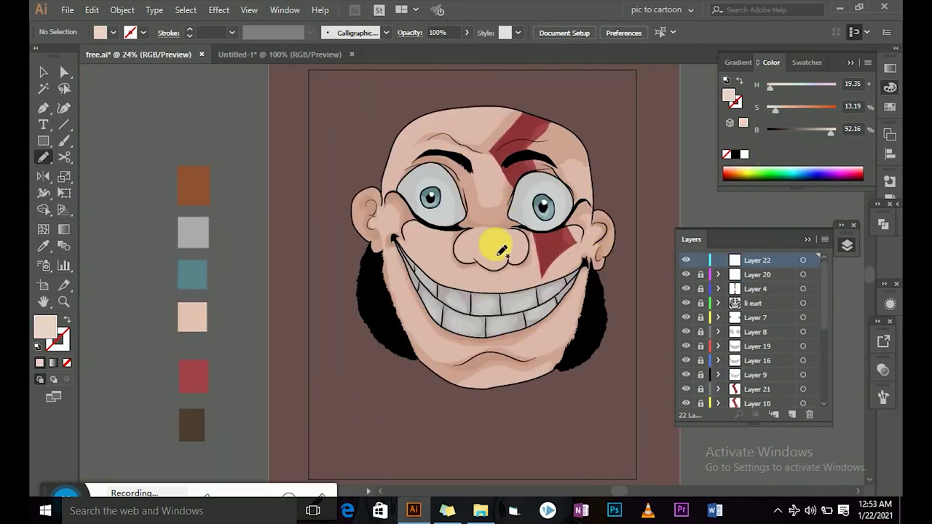
drag(769, 107, 777, 110)
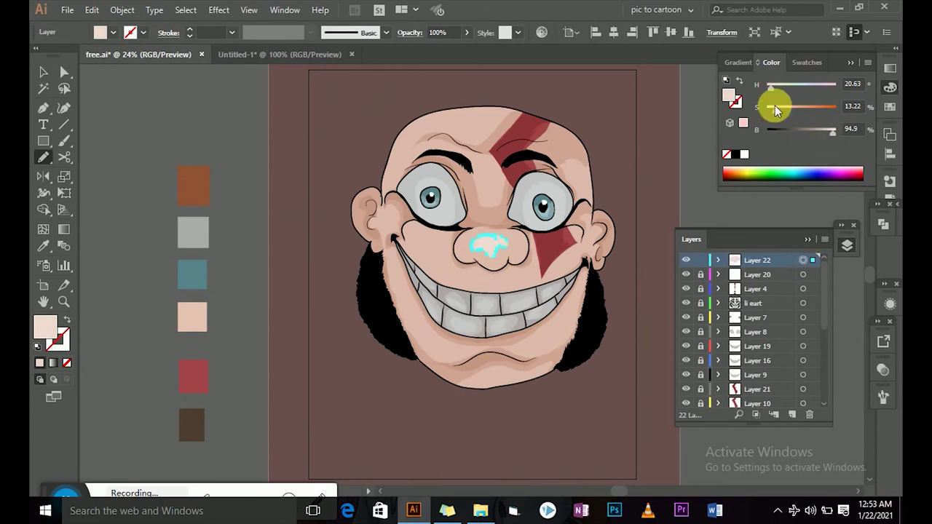
drag(830, 133, 829, 132)
Step: On a new layer, place a text point below the face for the 'GOD OF' caption
key(i)
click(792, 414)
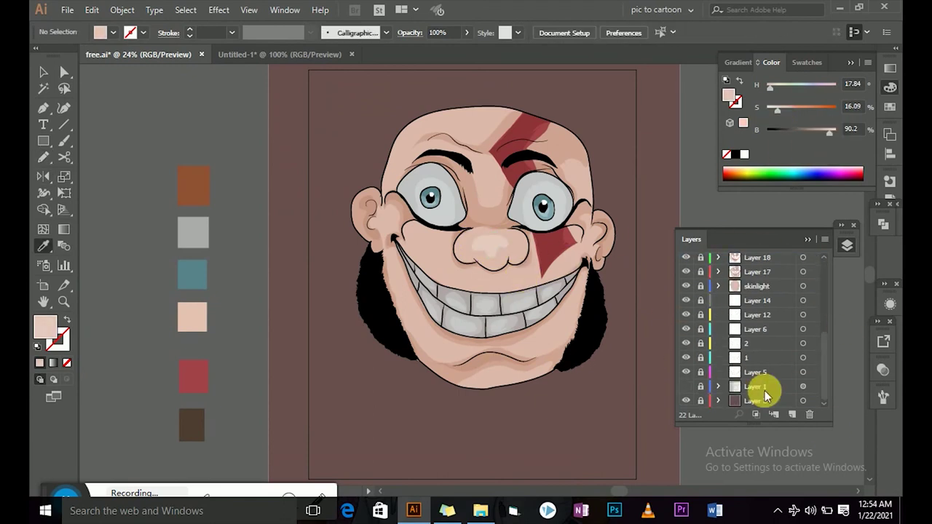
key(t)
click(405, 412)
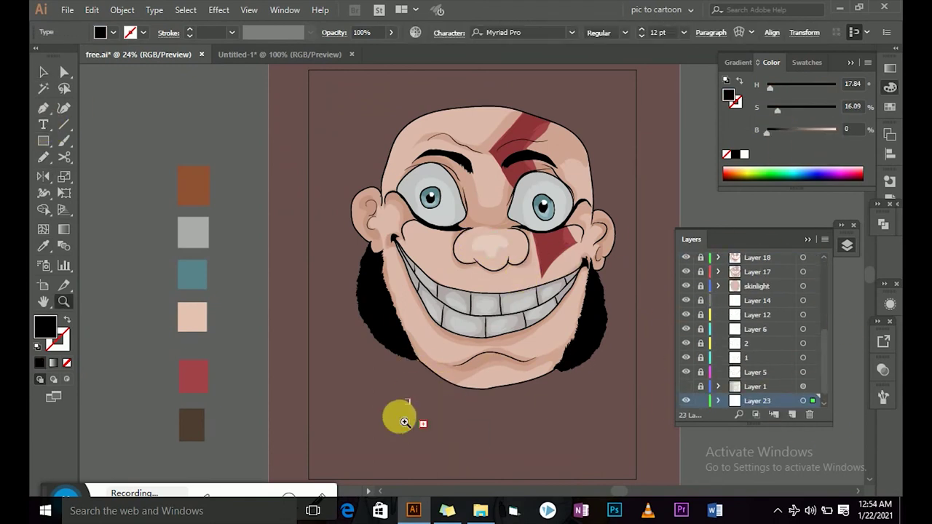
scroll(400, 415, up, 5)
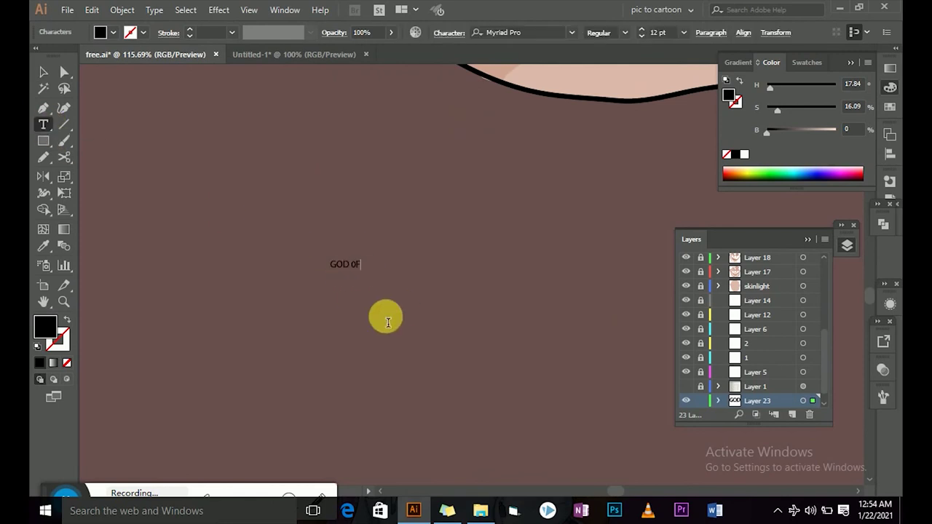